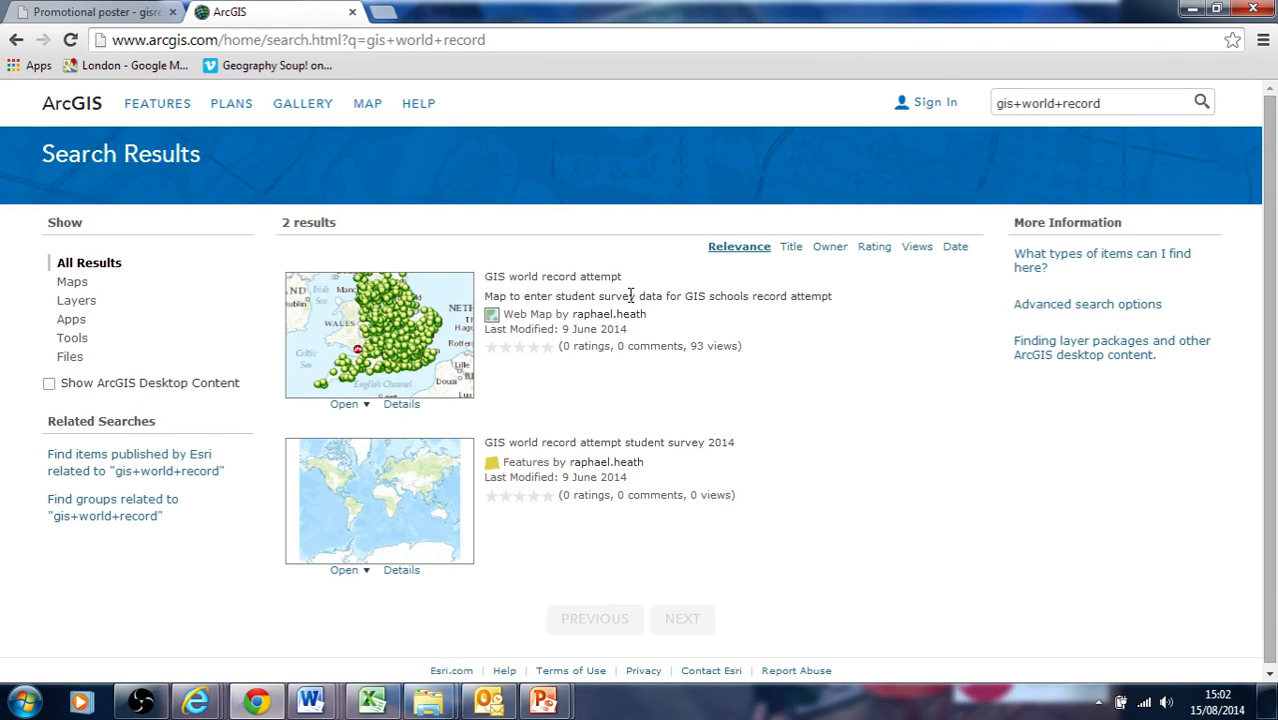
Open the "GIS world record attempt" web map from the search results and put it into modify mode
left_click(347, 318)
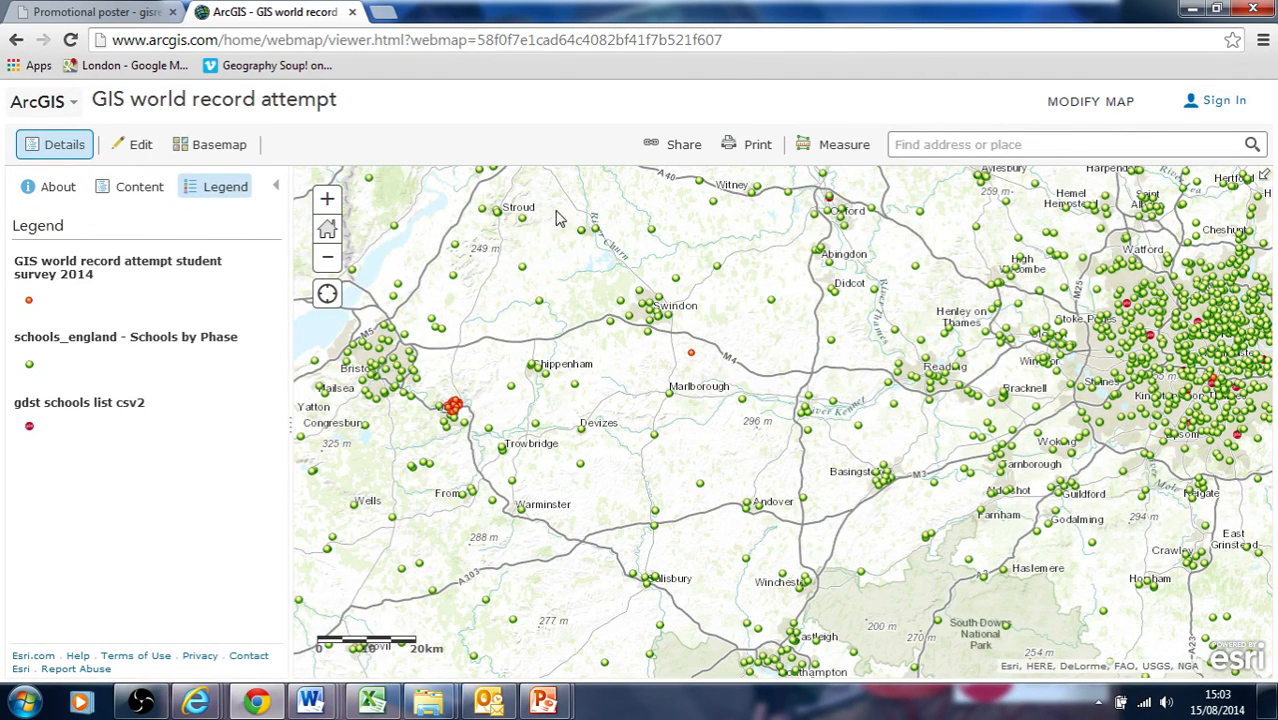
left_click(1087, 108)
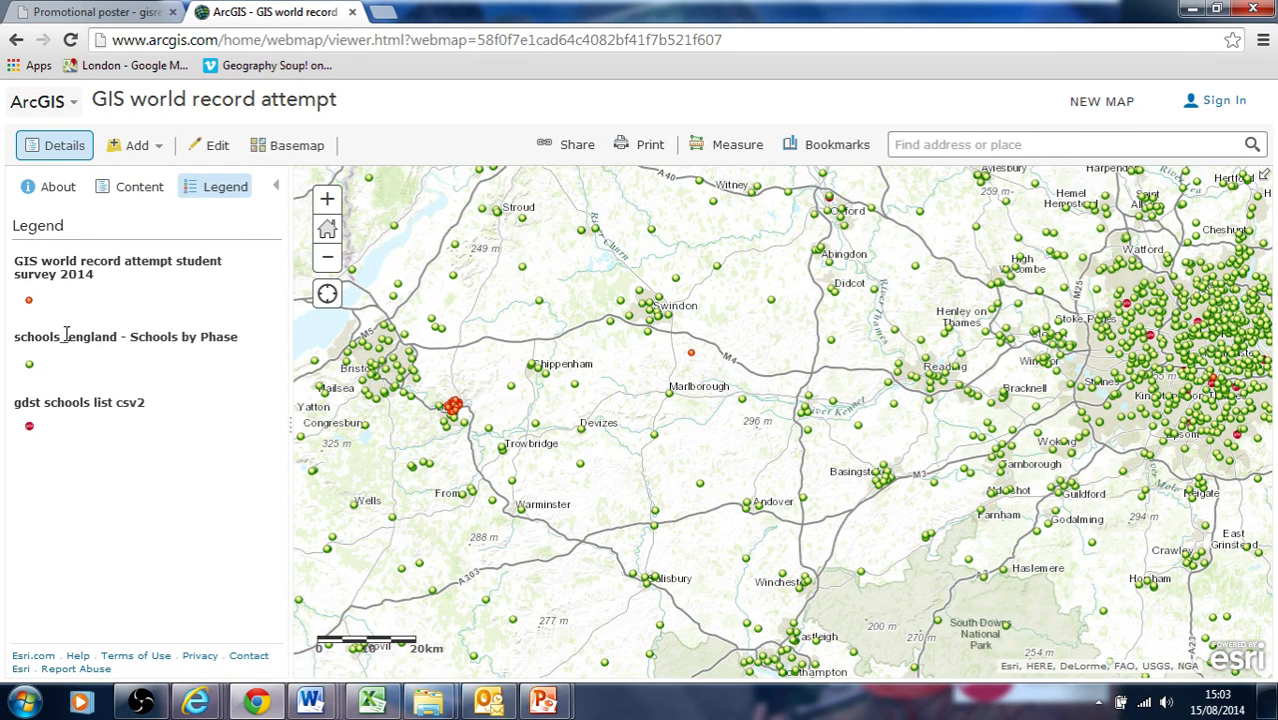
Hide the "schools england - Schools by Phase" and "gdst schools list csv2" layers, keeping the student survey 2014 layer shown
left_click(127, 197)
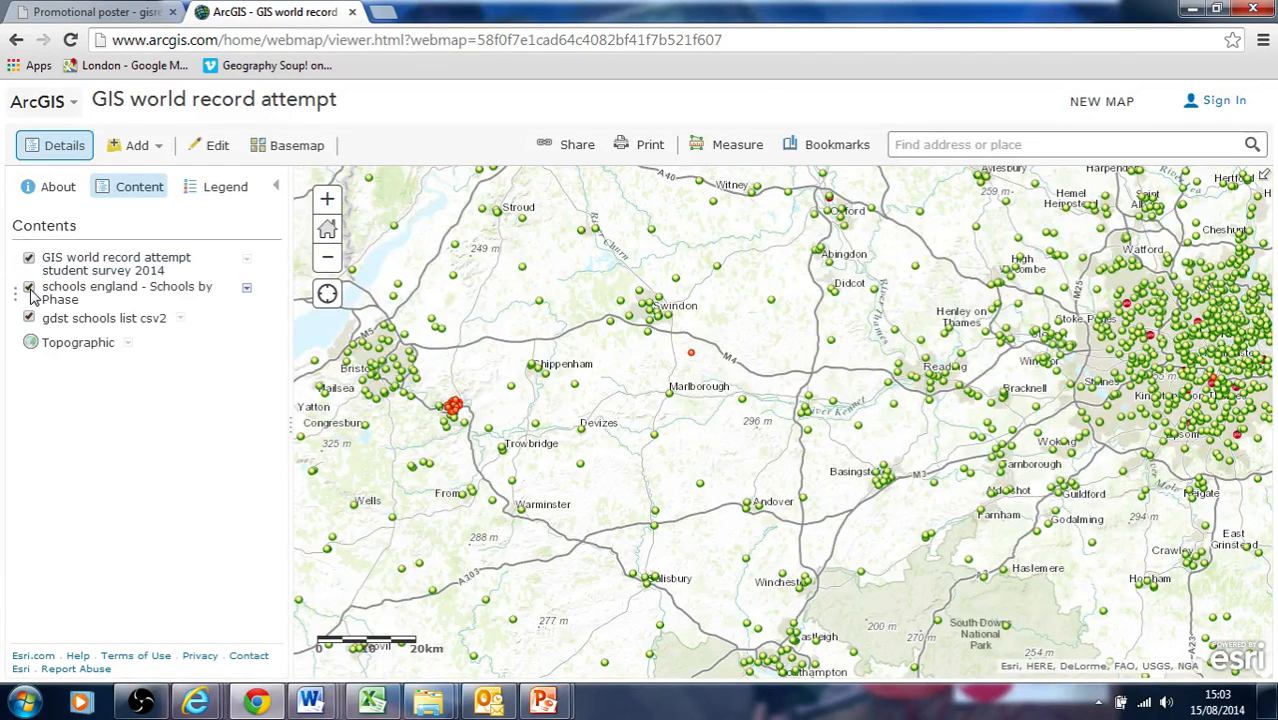
left_click(29, 288)
left_click(29, 317)
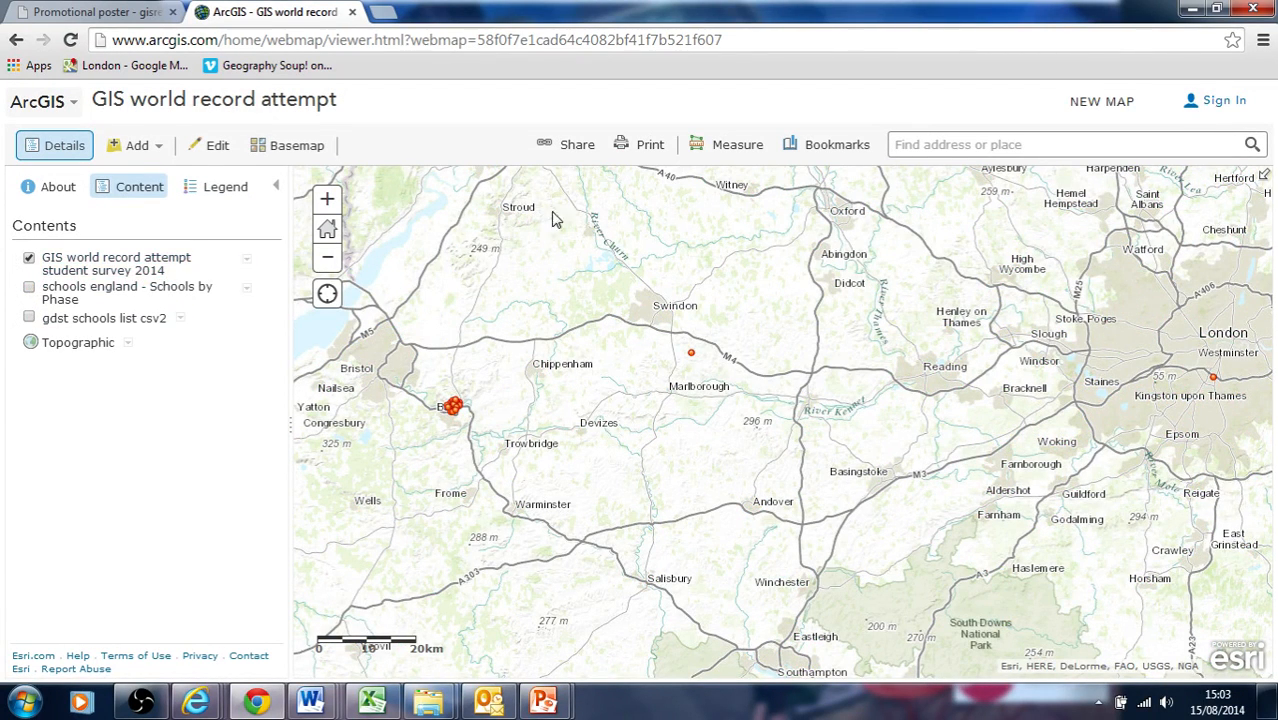
left_click(29, 261)
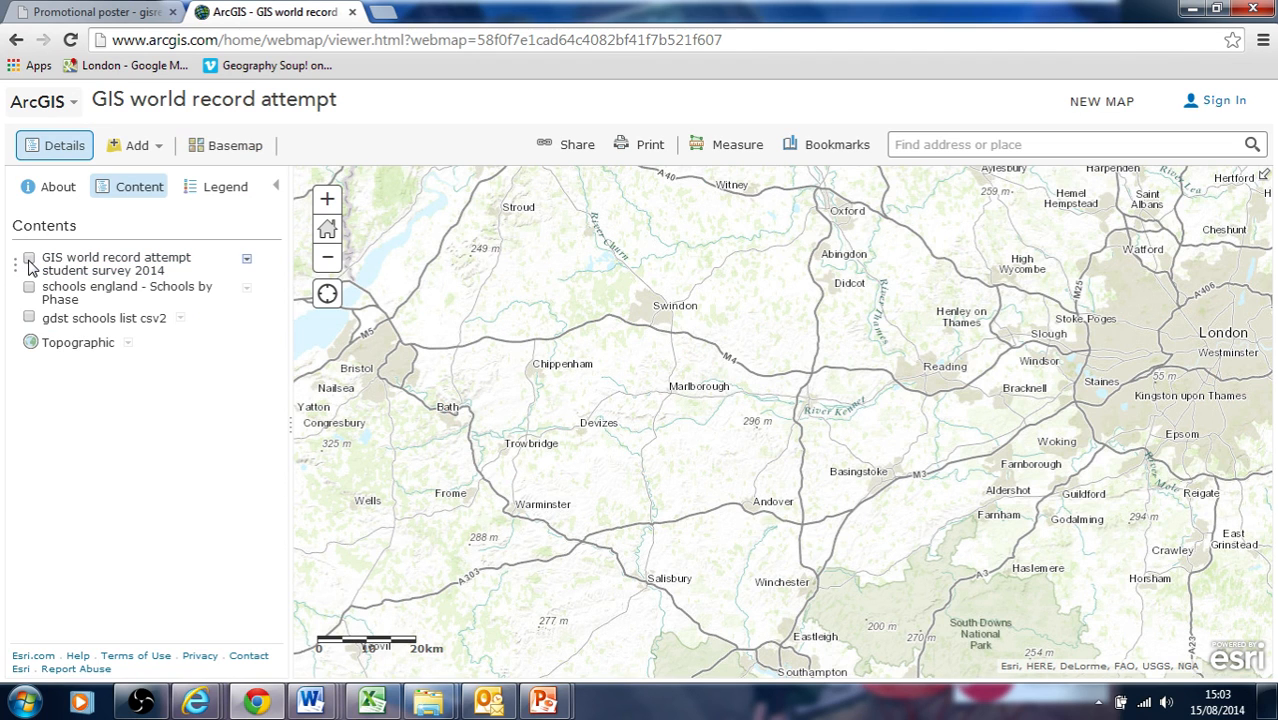
left_click(29, 260)
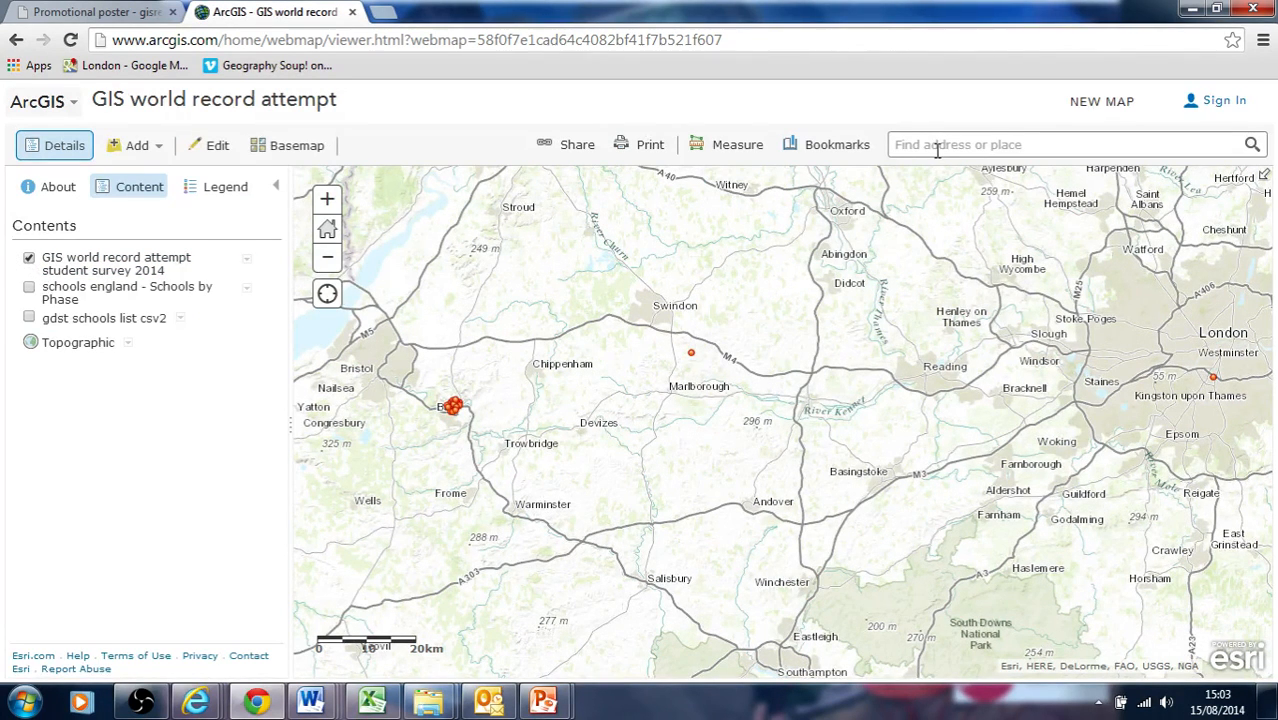
Find Bath on the map and bring the student survey points around the city into close view
type("bath")
key("Return")
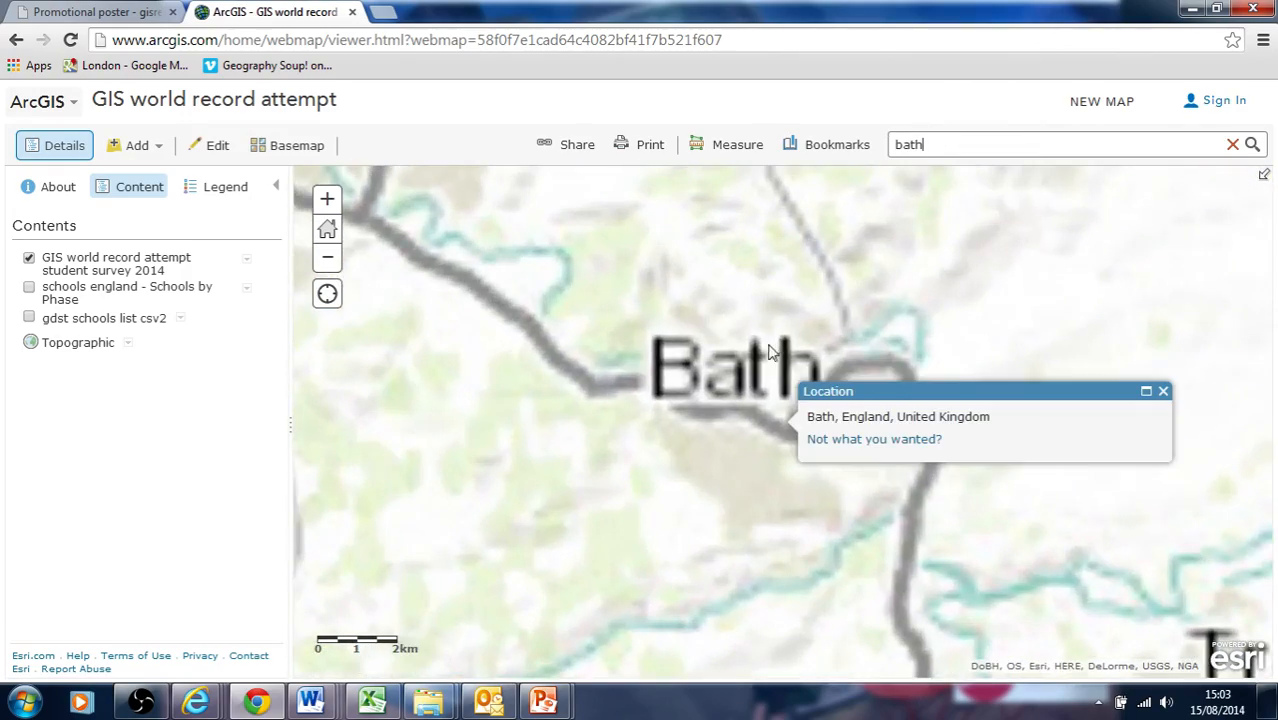
left_click(1163, 391)
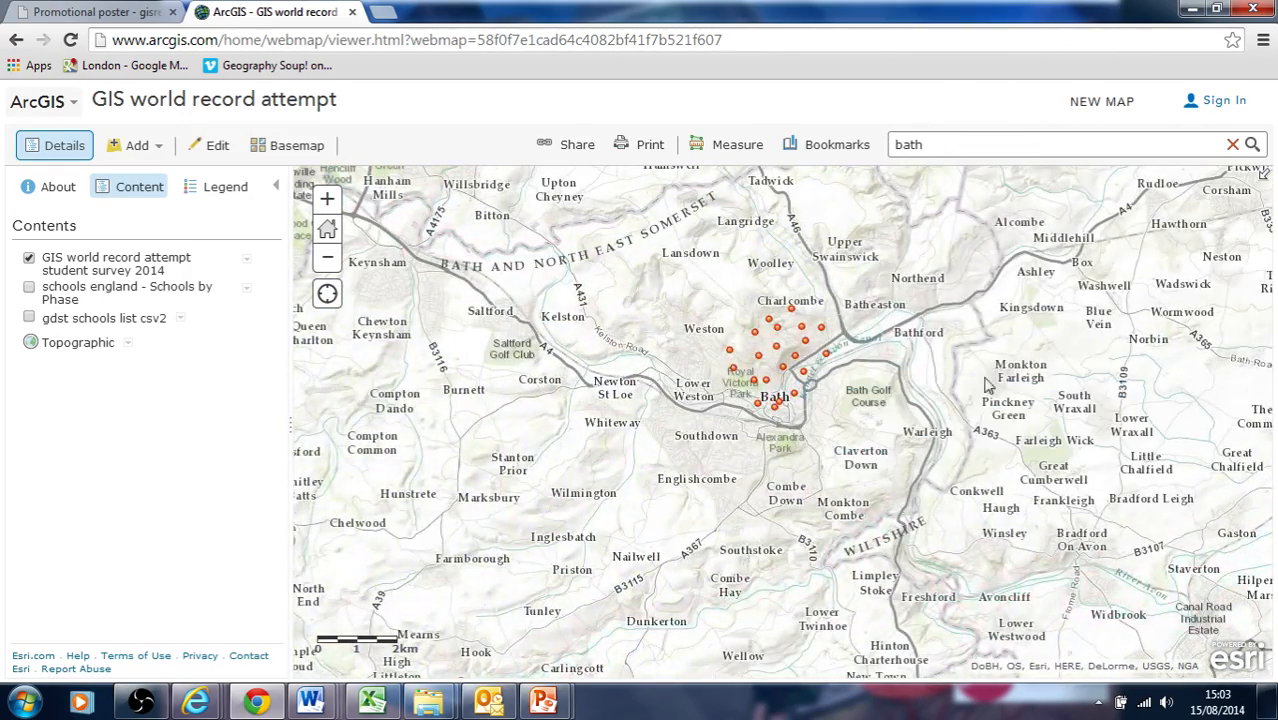
scroll(900, 368, "up", 3)
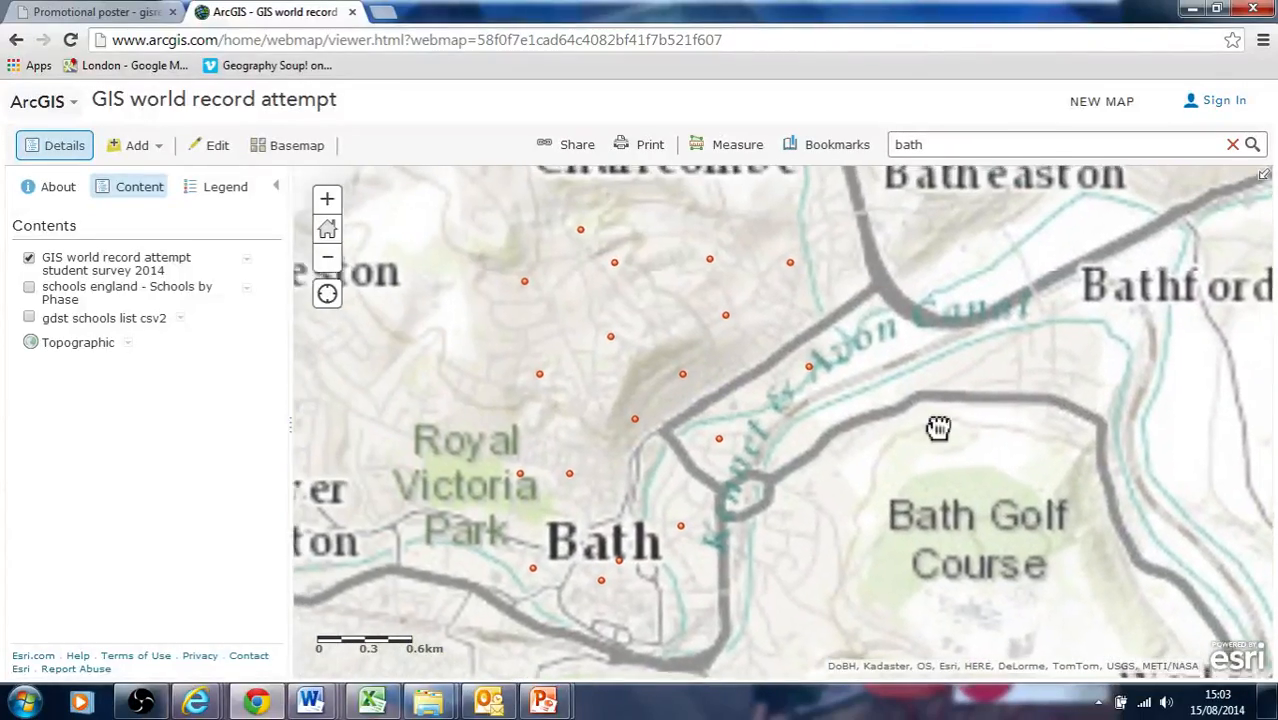
scroll(870, 420, "down", 2)
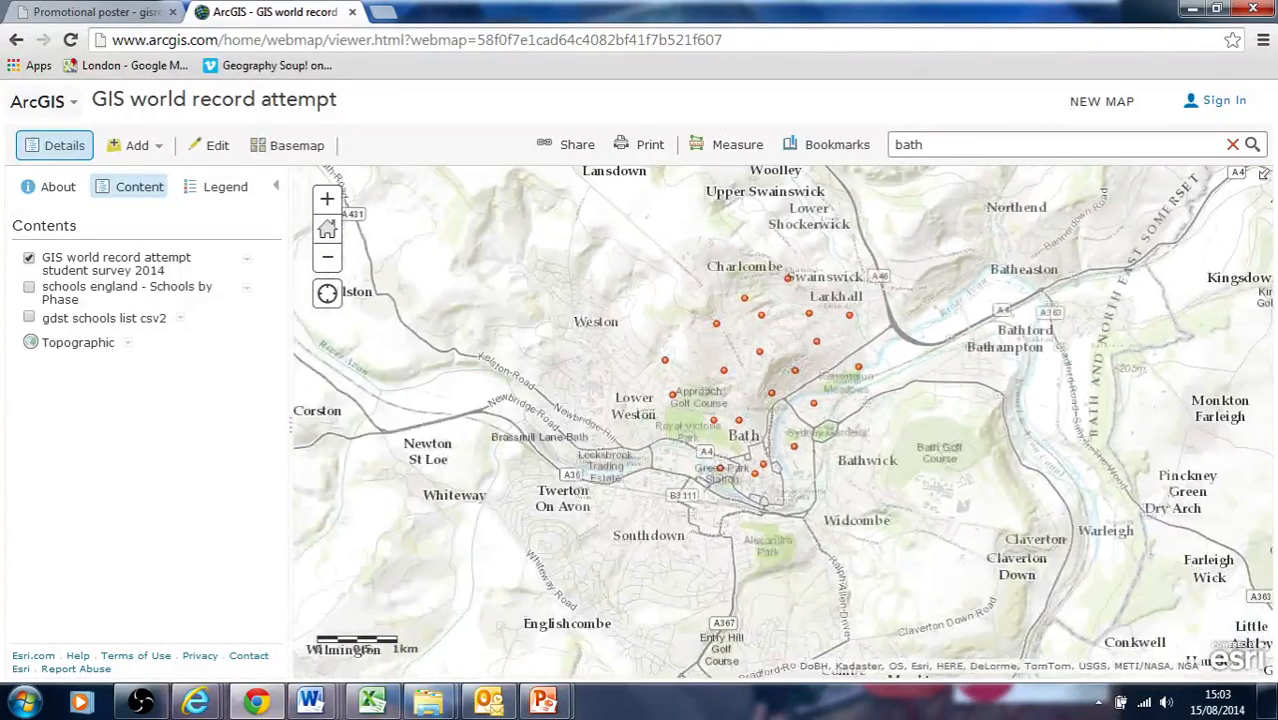
left_click(327, 199)
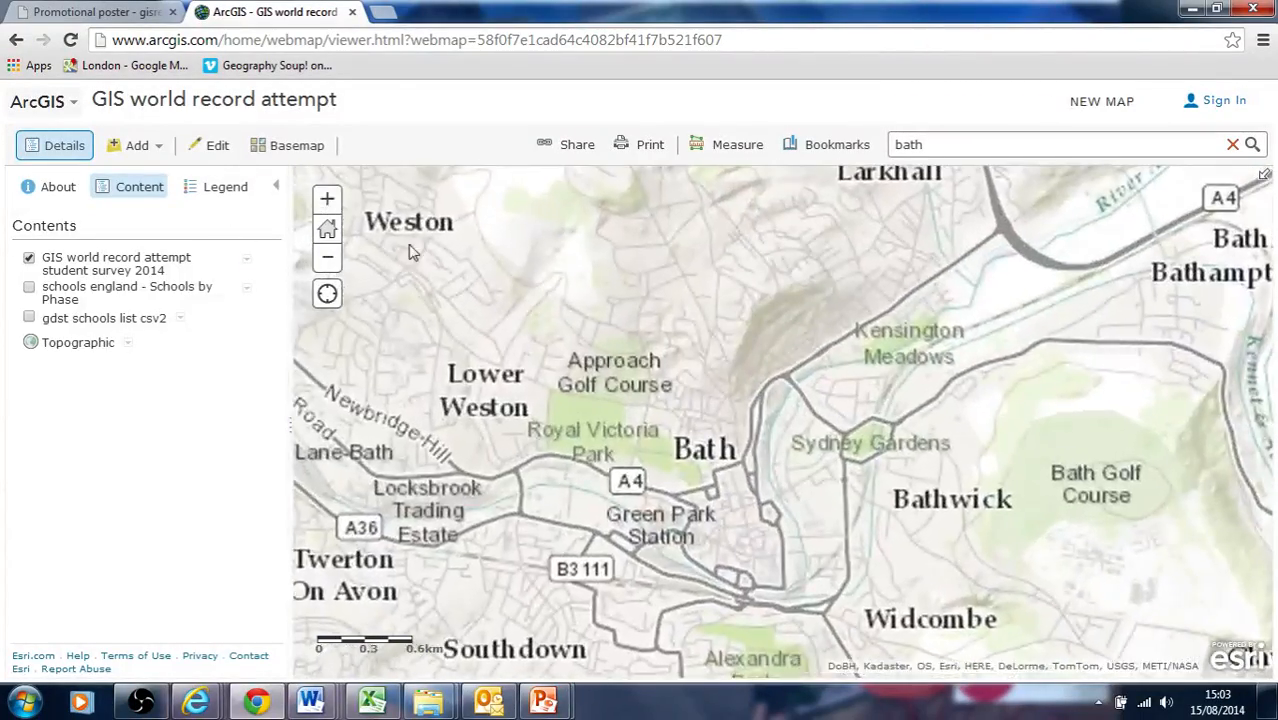
left_click_drag(447, 277, 446, 345)
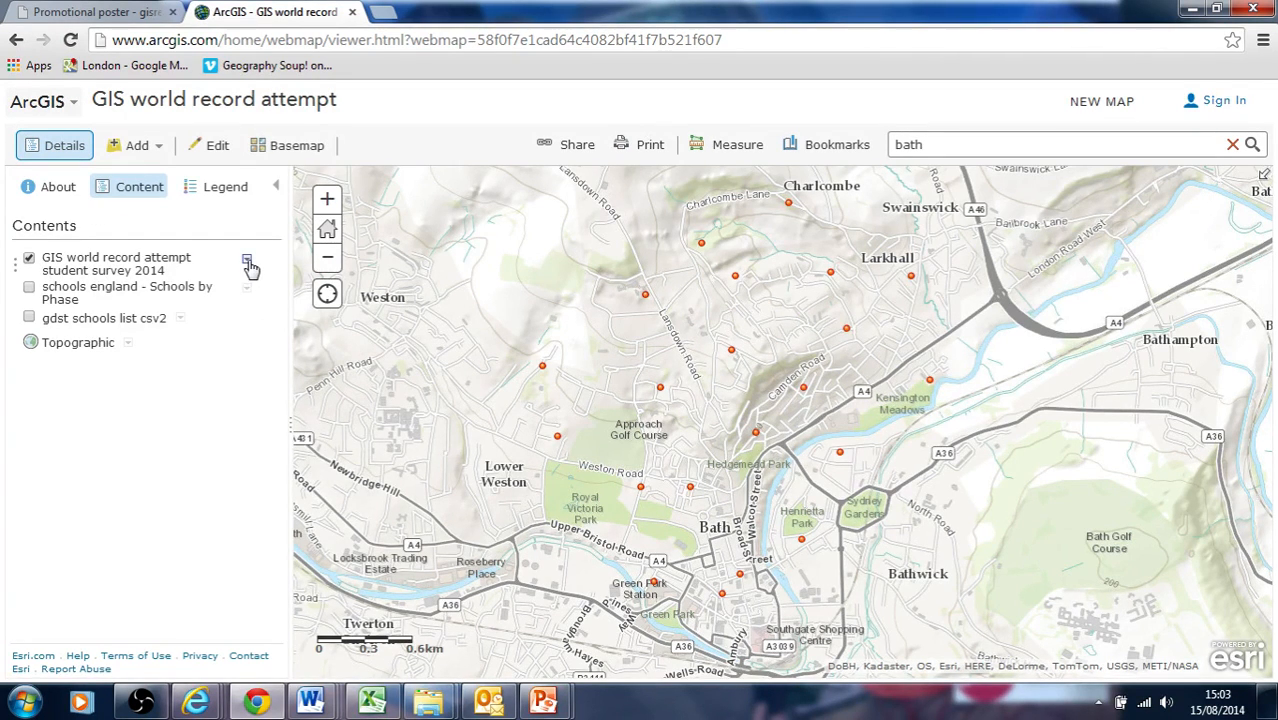
Examine the survey answers of two points, one on Lansdown Road and one near Hedgemead Park
left_click(646, 298)
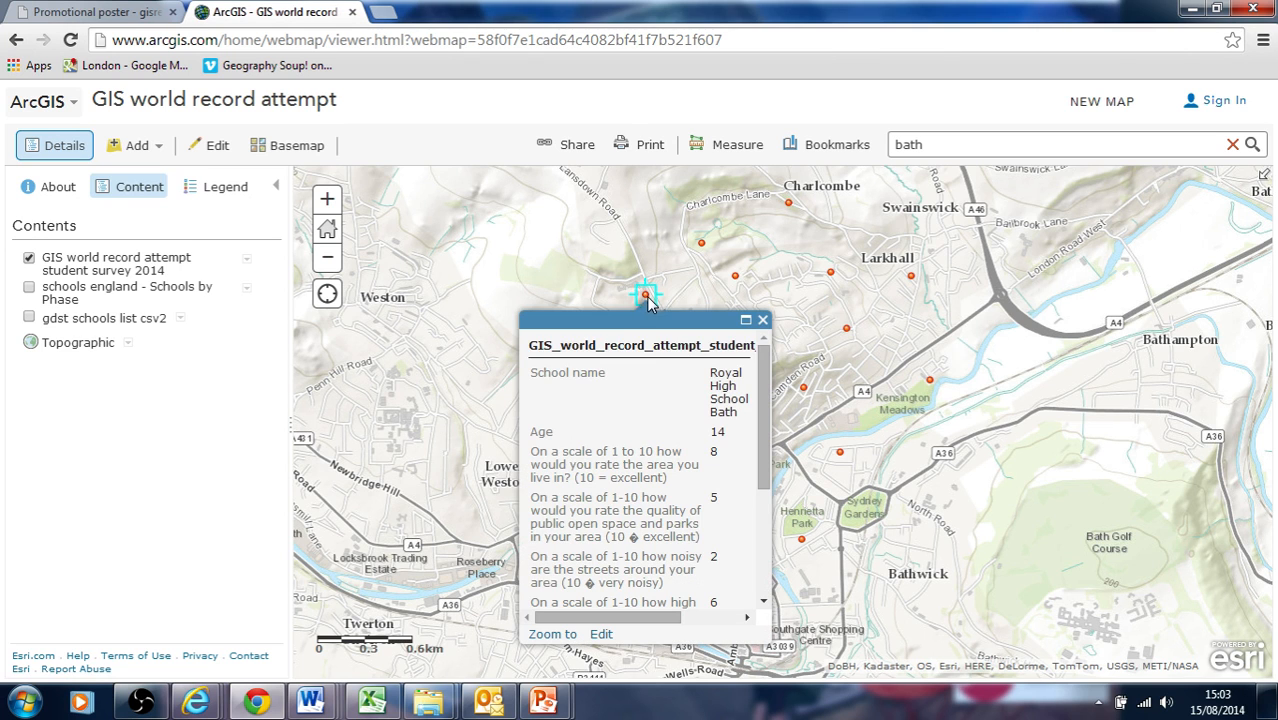
mouse_move(766, 410)
left_mouse_down()
mouse_move(760, 580)
mouse_move(767, 408)
left_mouse_up()
left_click_drag(765, 452, 757, 607)
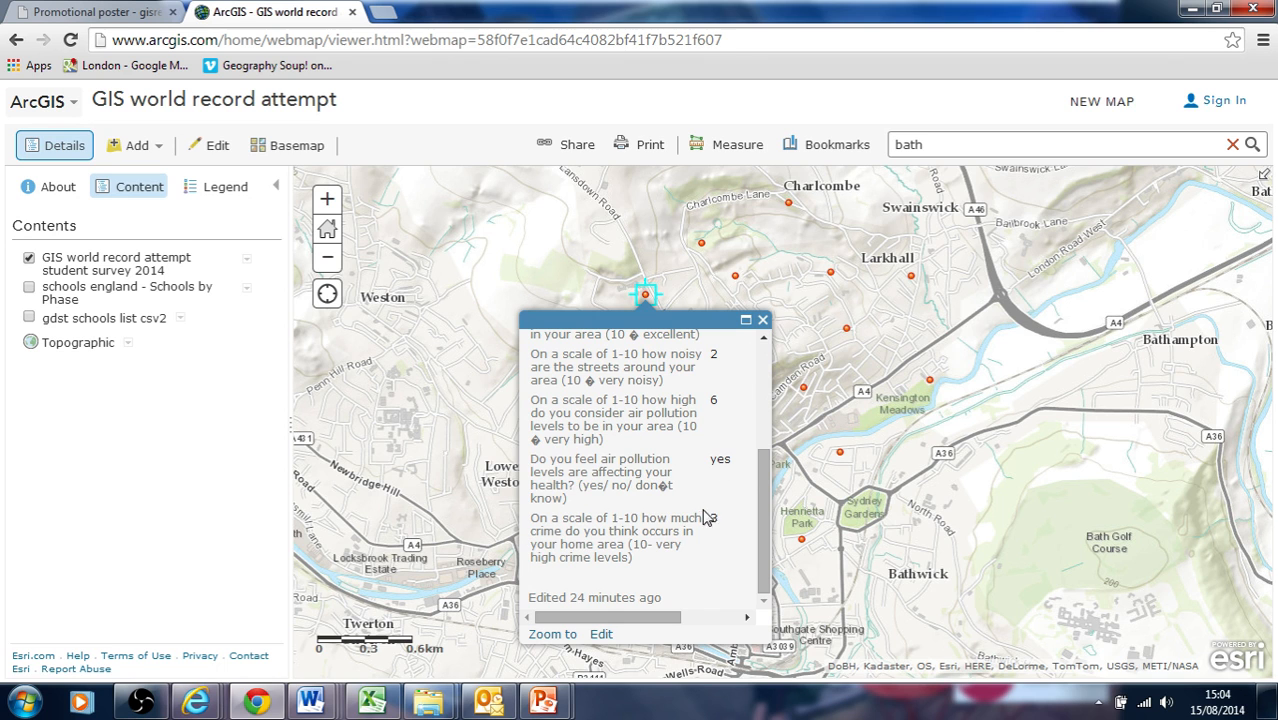
left_click(762, 320)
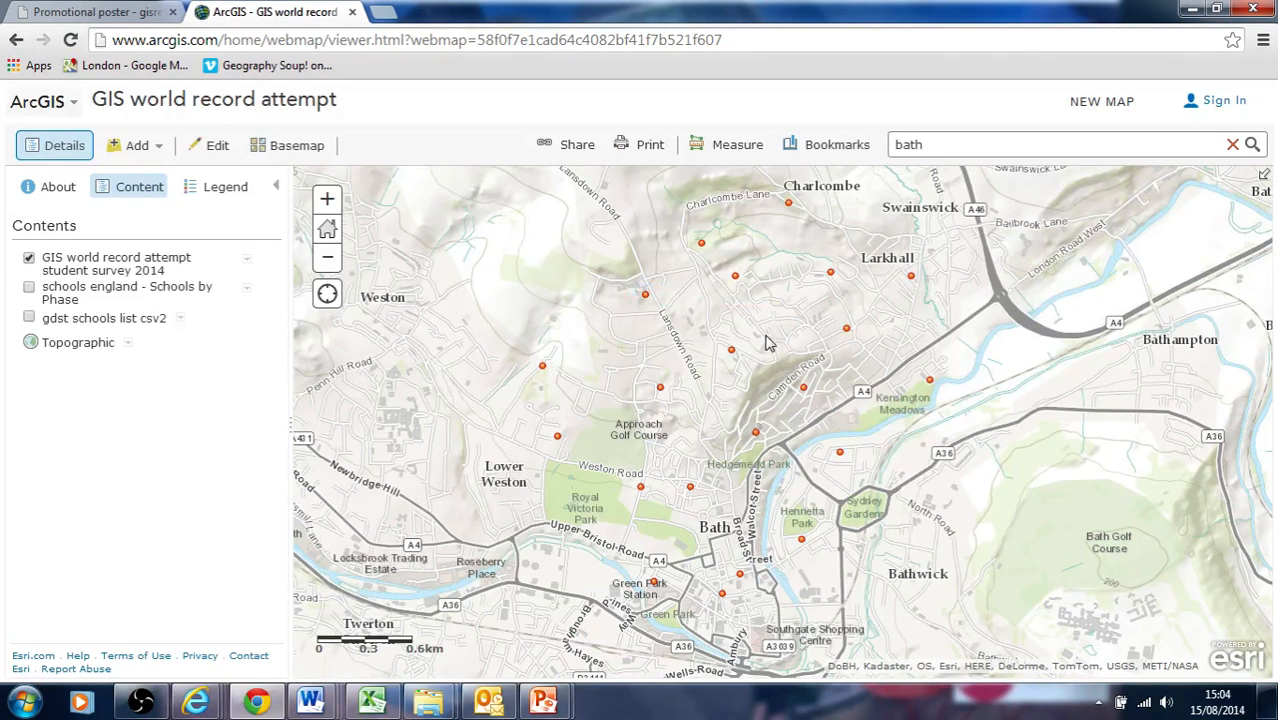
left_click(755, 437)
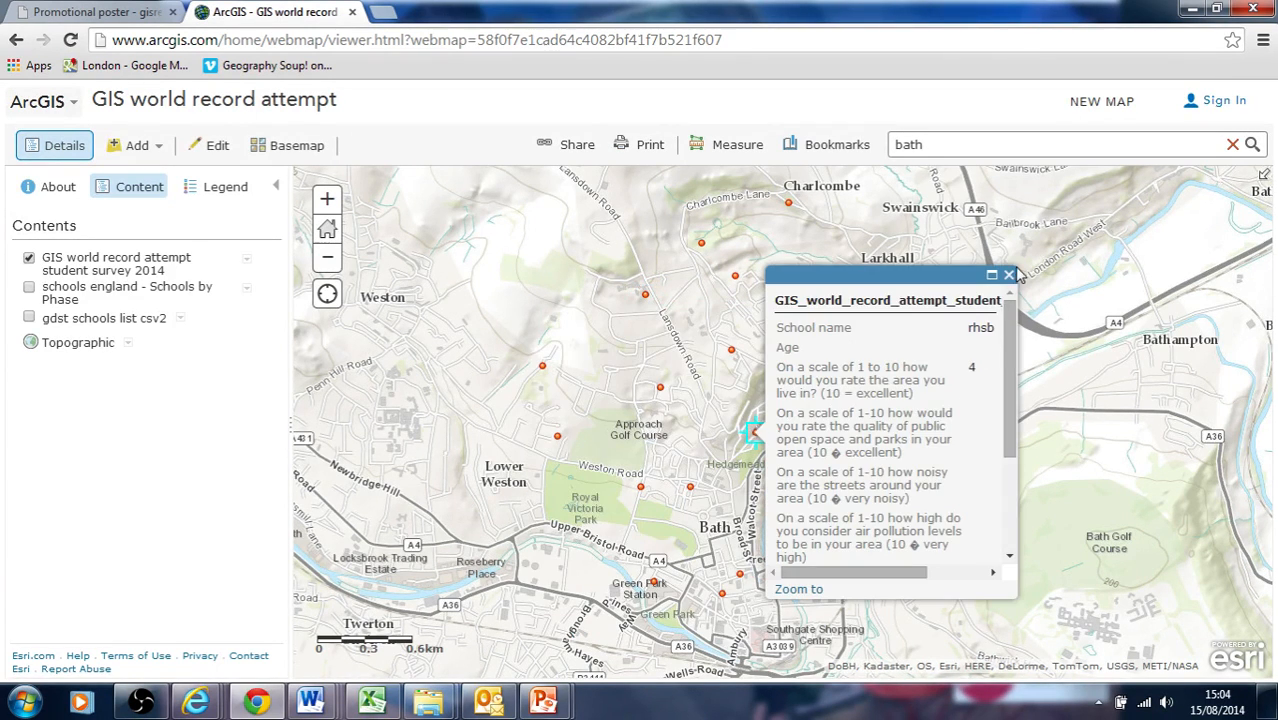
left_click(1009, 275)
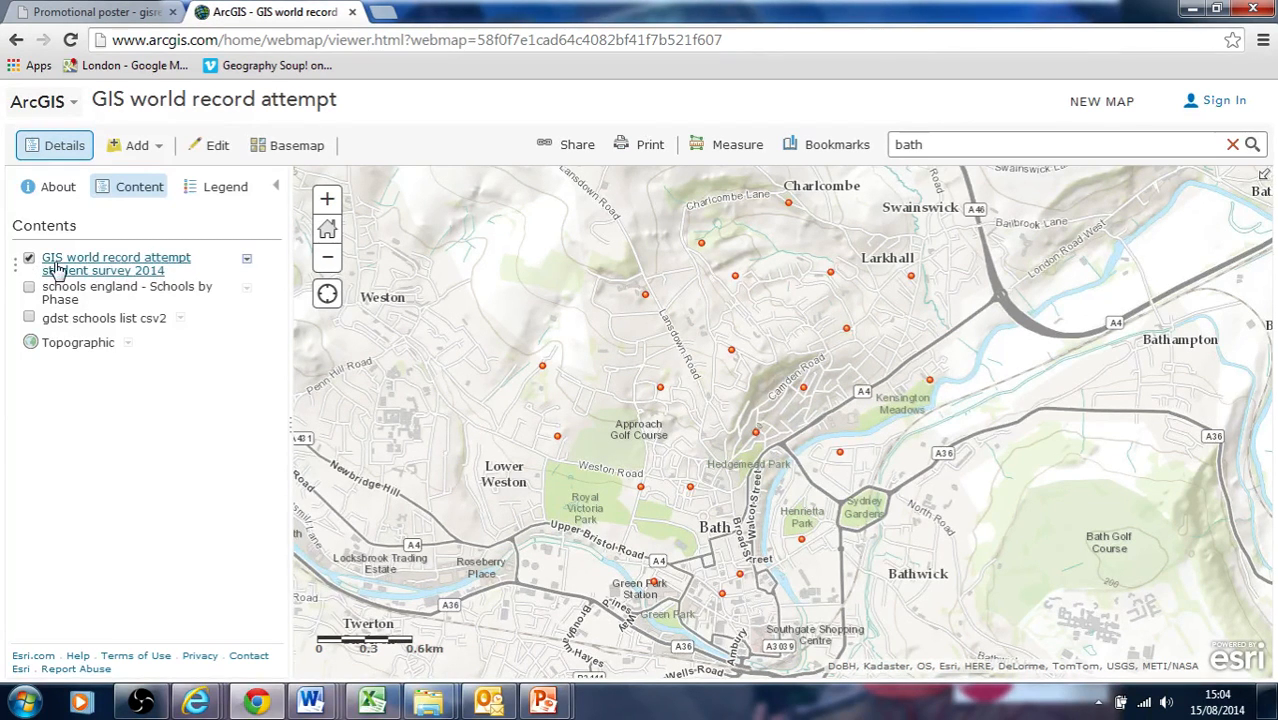
Symbolise the student survey layer by Color using the "On a scale of 1 to 10 how would you rate the area you live in?" field
left_click(248, 263)
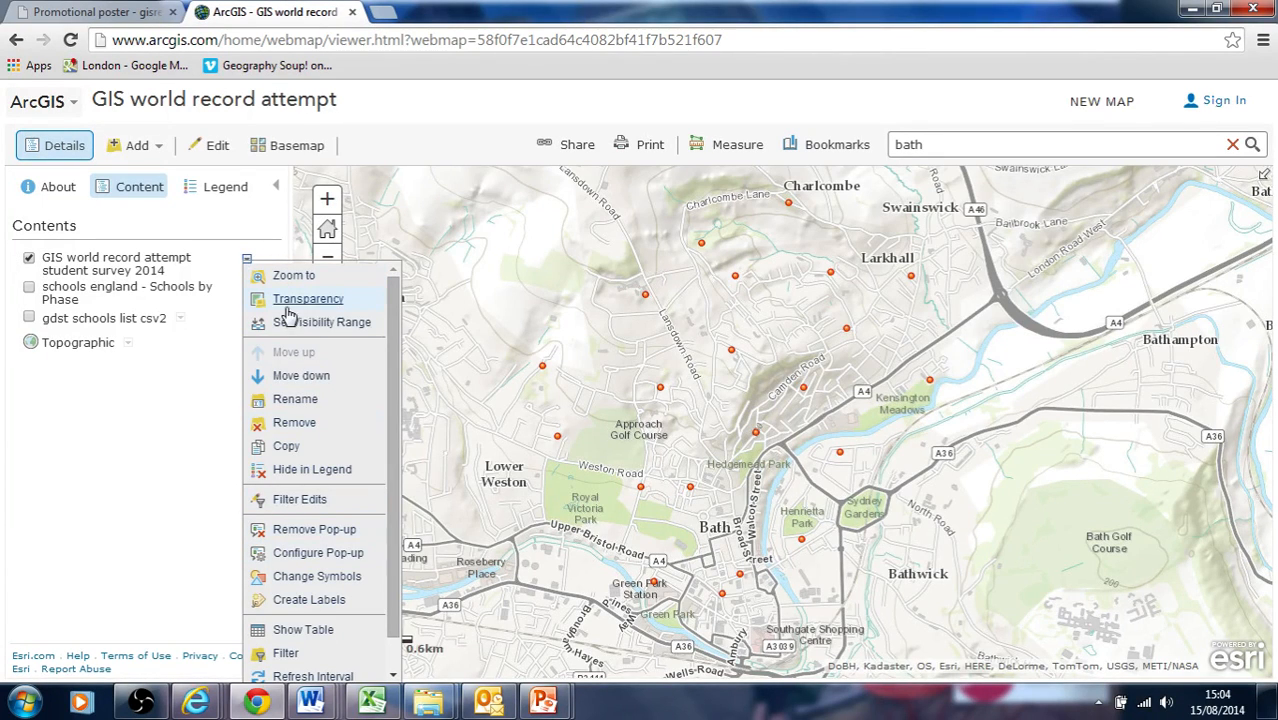
left_click(316, 577)
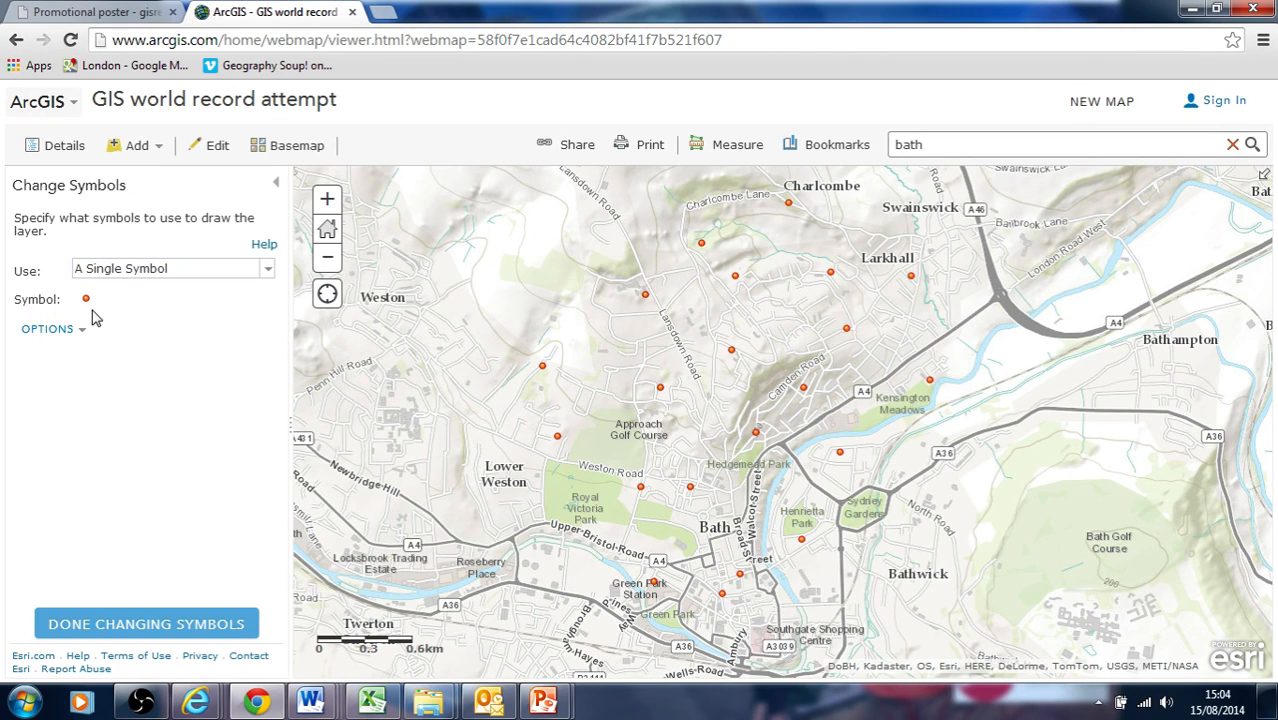
left_click(268, 277)
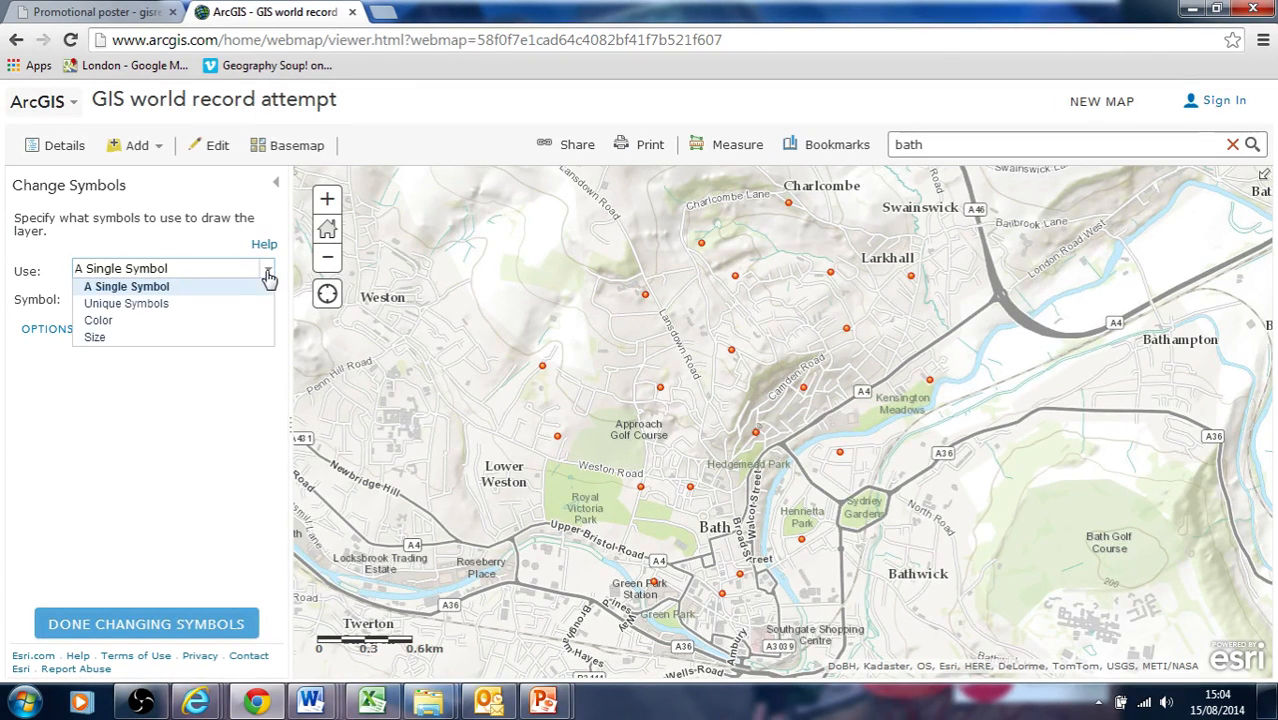
left_click(179, 321)
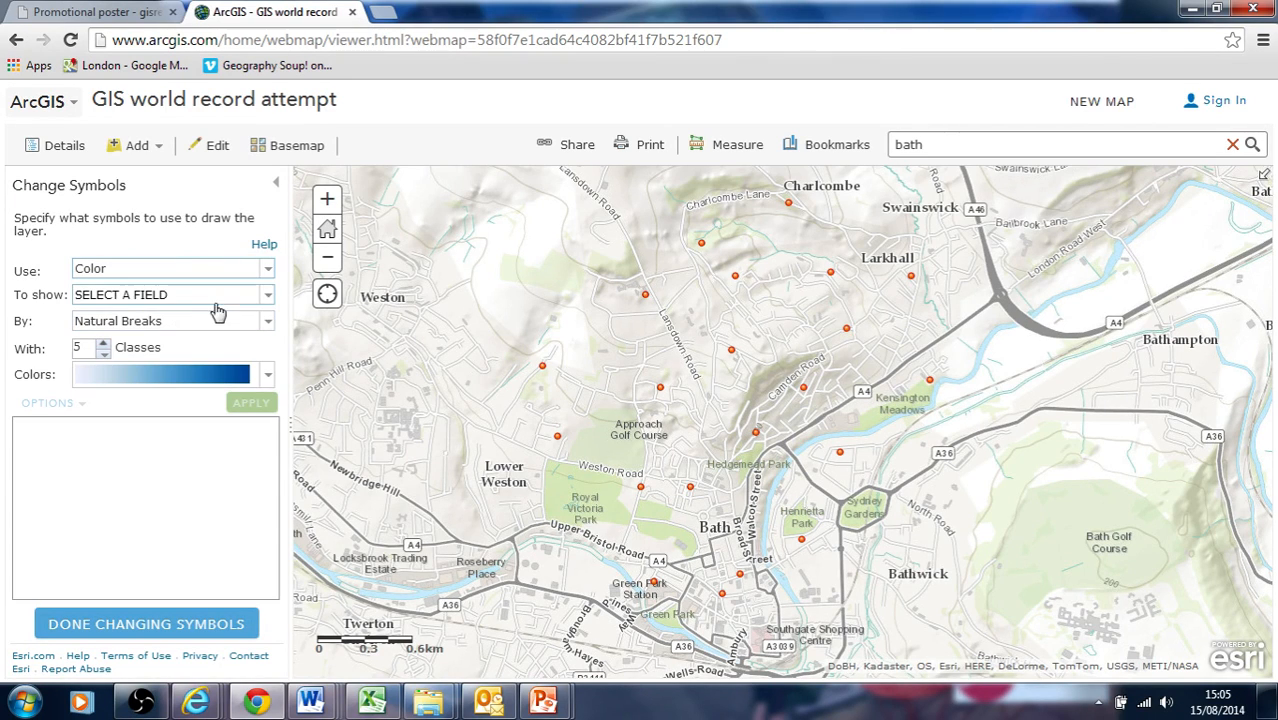
left_click(268, 298)
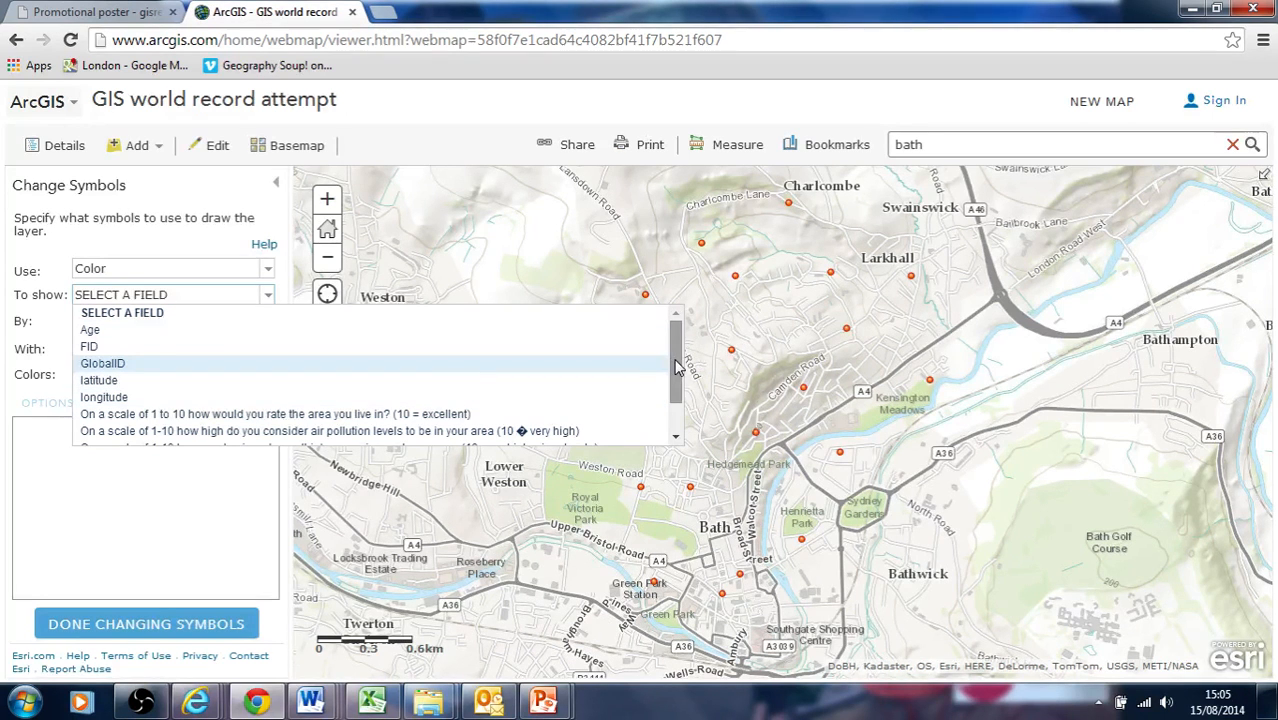
mouse_move(675, 361)
left_mouse_down()
mouse_move(676, 378)
mouse_move(674, 332)
mouse_move(675, 355)
left_mouse_up()
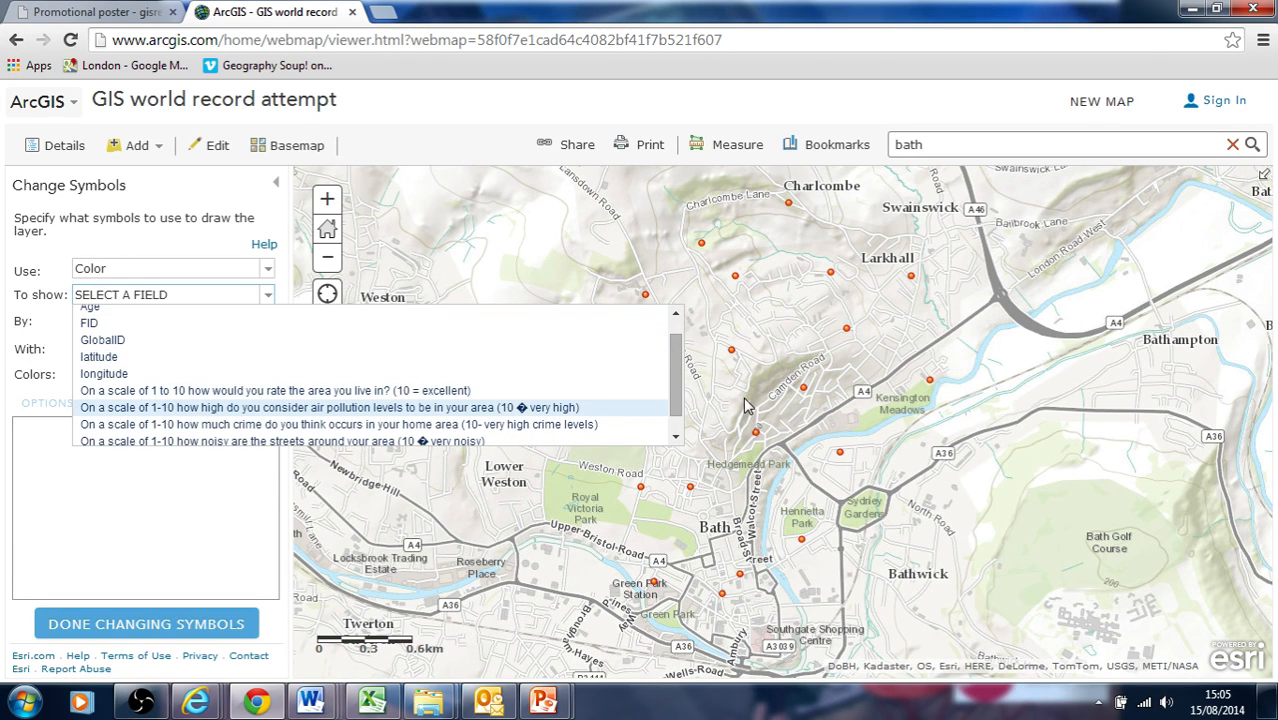
left_click_drag(677, 378, 686, 441)
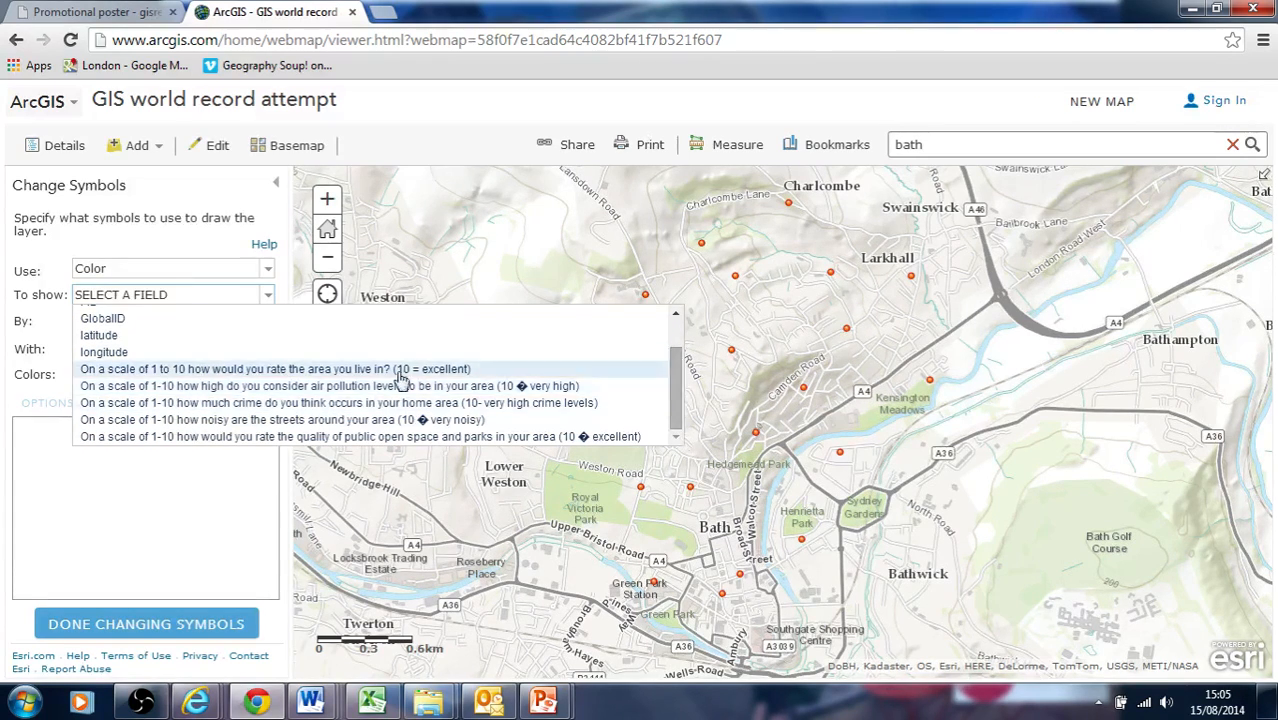
left_click(253, 369)
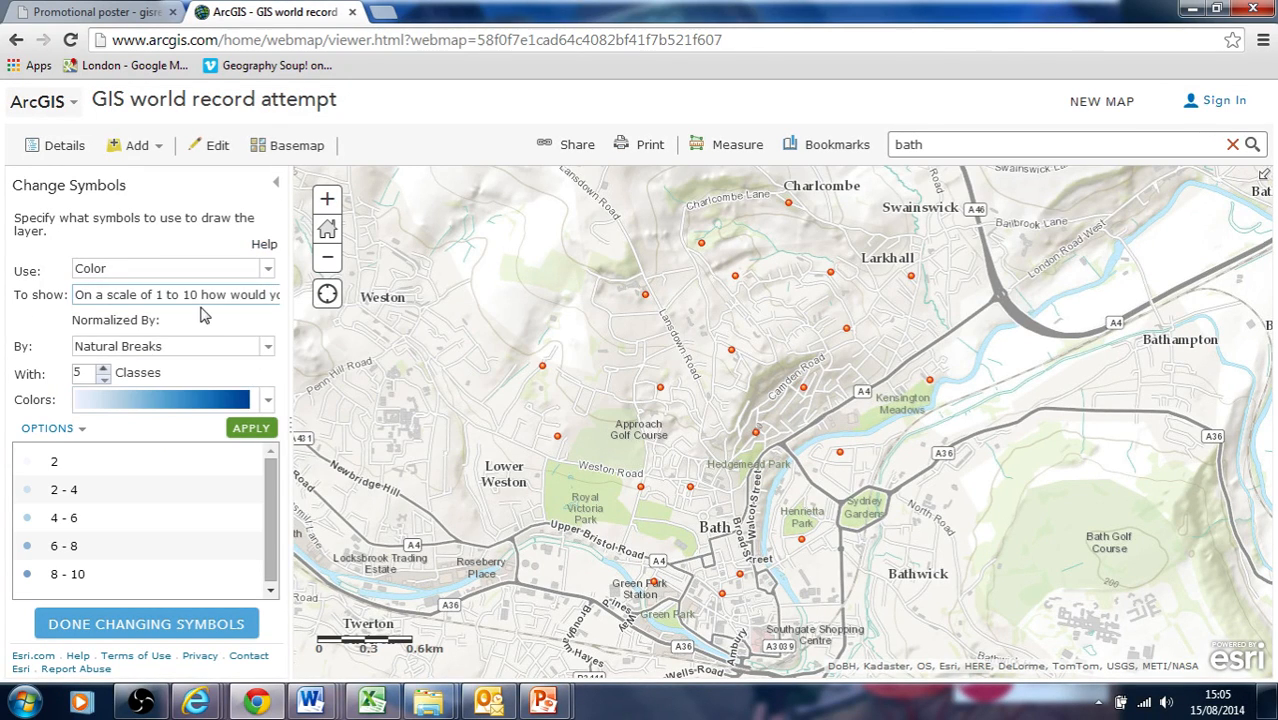
left_click(247, 437)
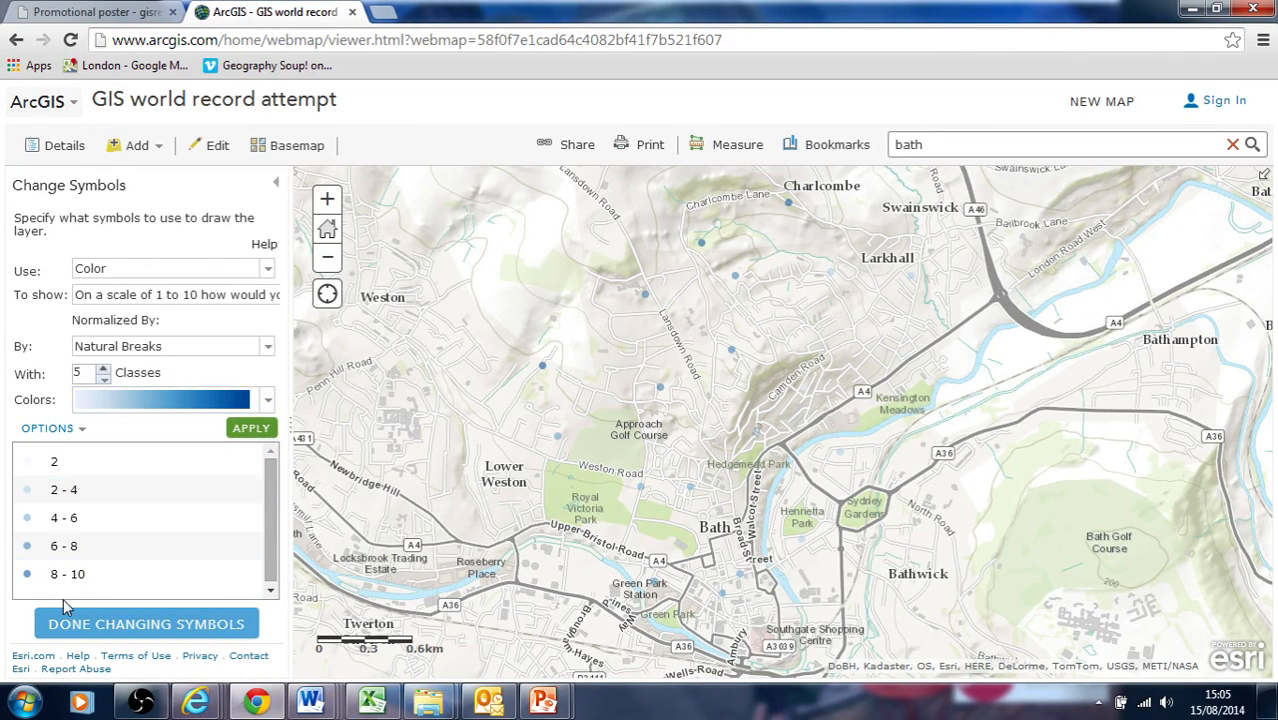
Try the Equal Interval and Standard Deviation classifications for the survey colours, and return to Natural Breaks
left_click(269, 347)
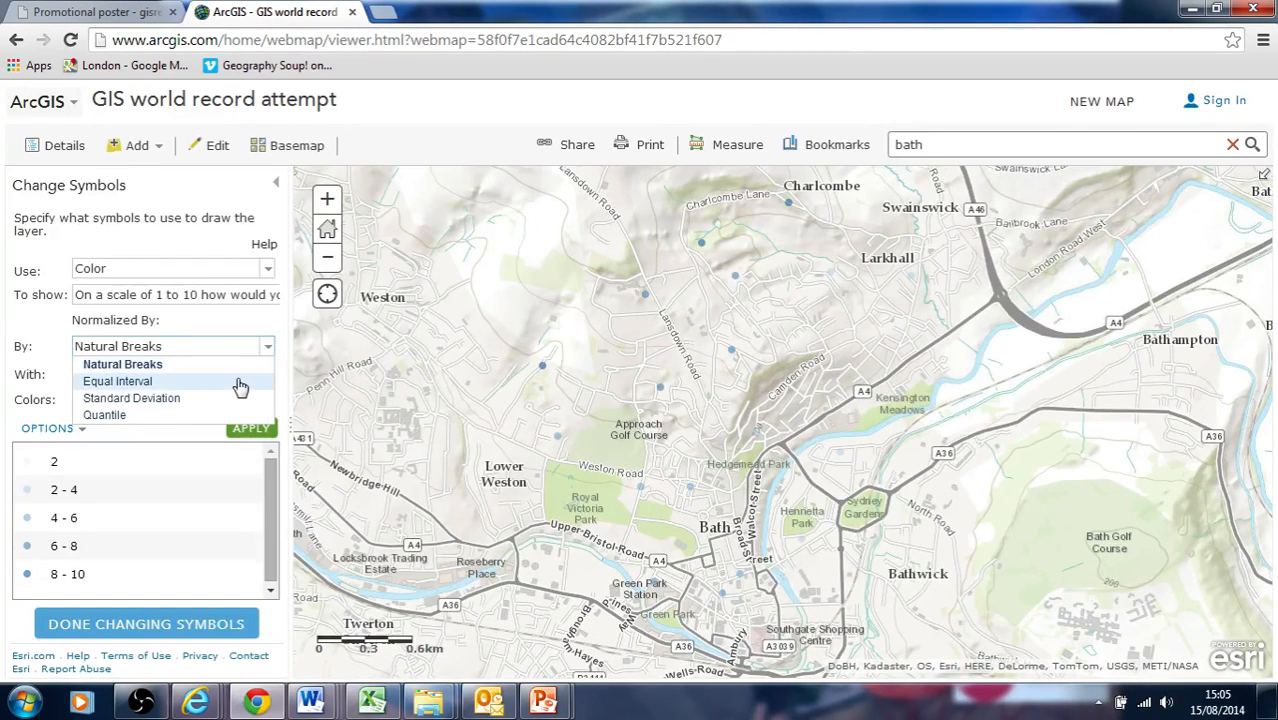
left_click(240, 387)
left_click(264, 347)
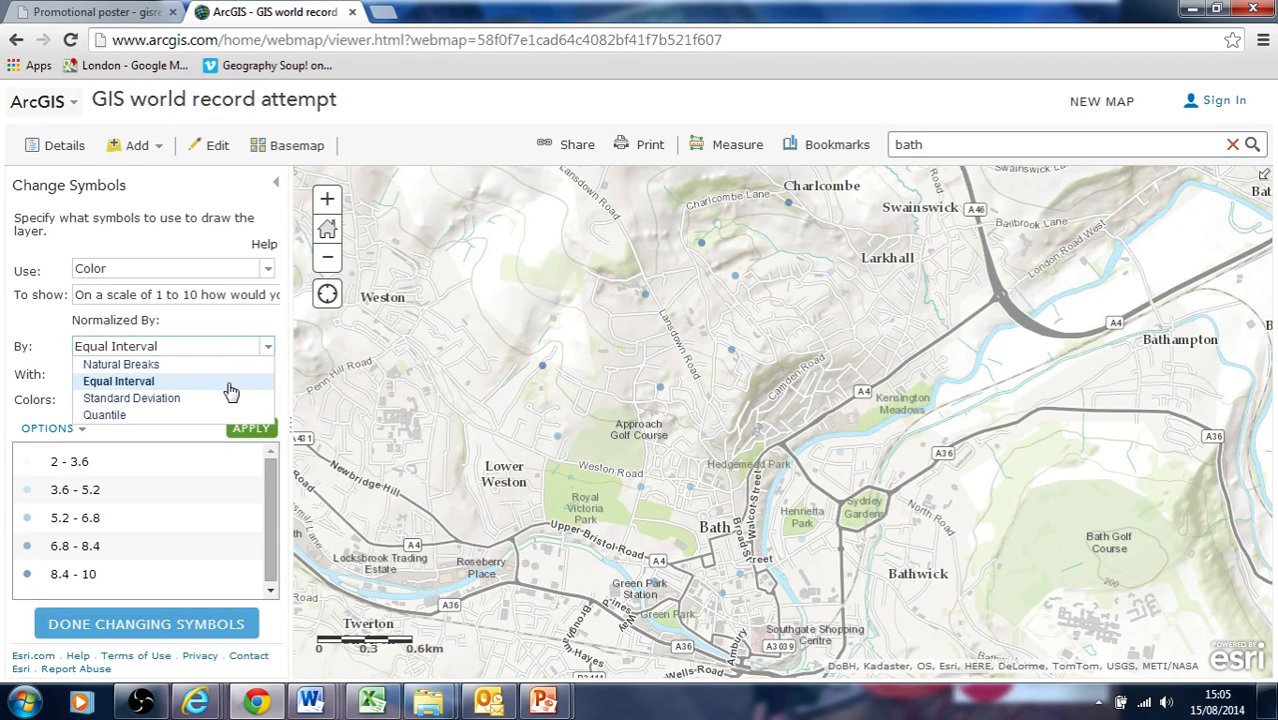
left_click(223, 398)
left_click(265, 360)
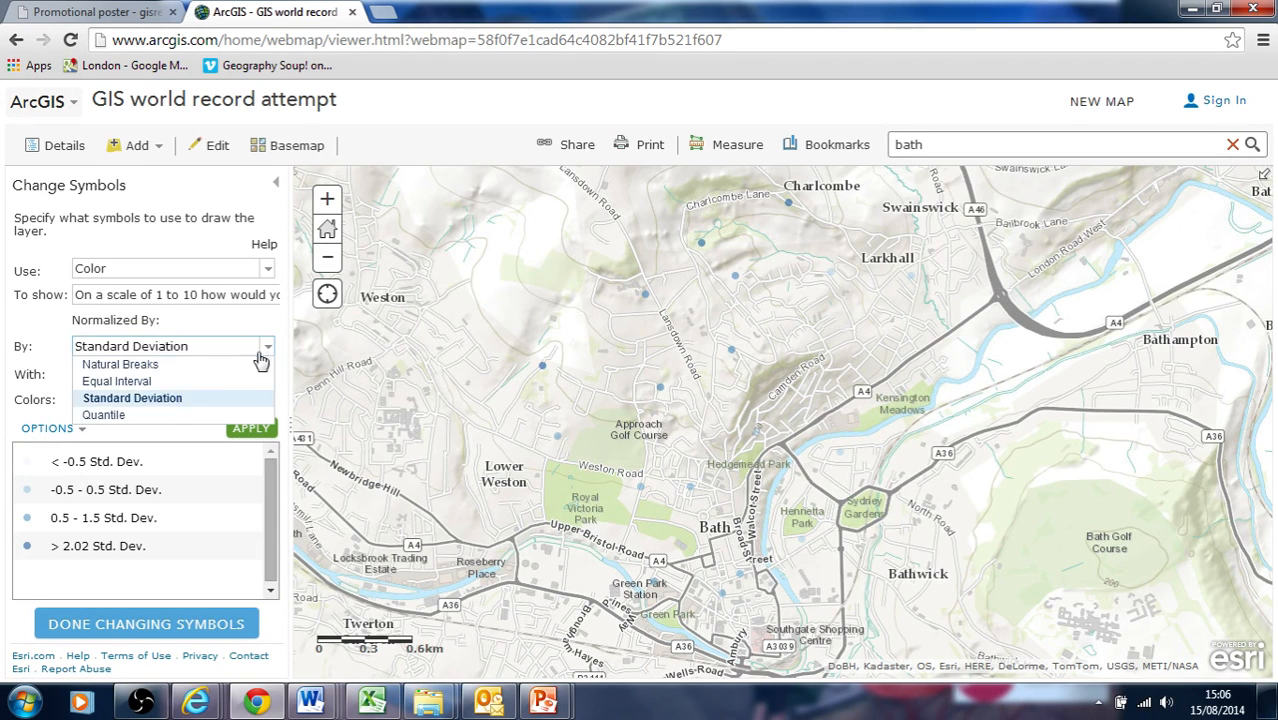
left_click(228, 364)
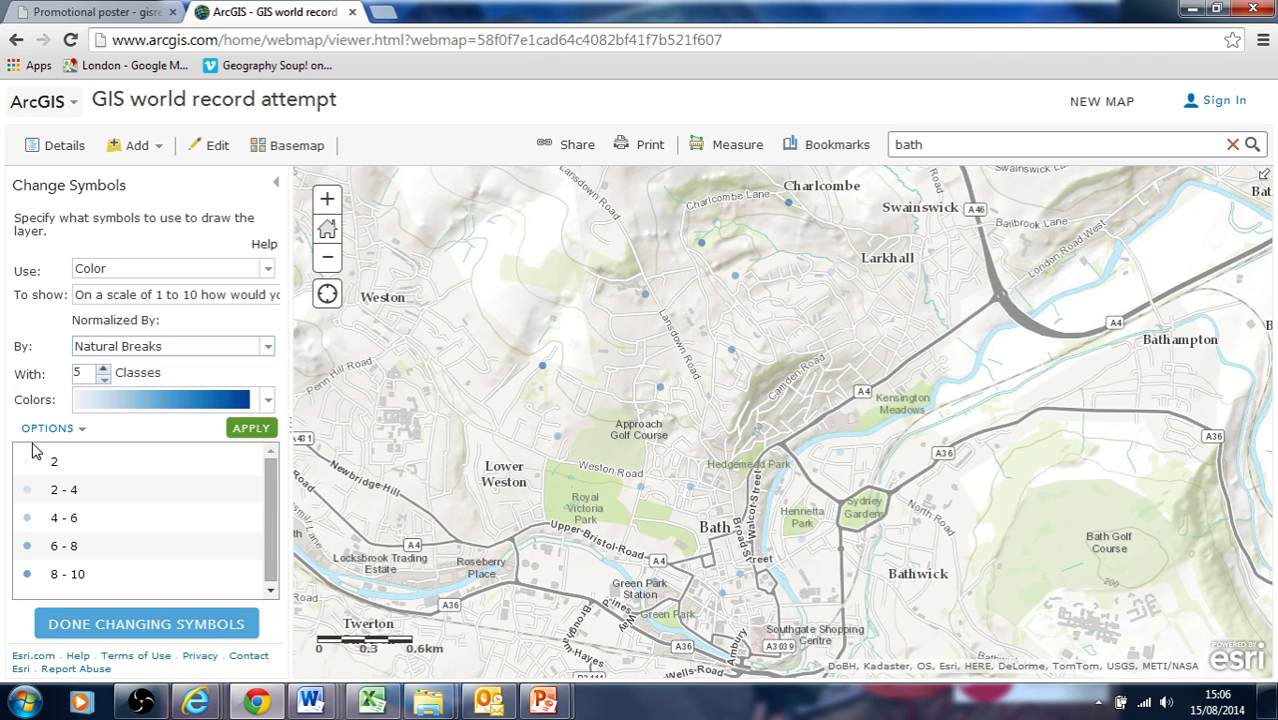
Change all class symbols of the survey layer to 24 px circles with a 1 px outline and apply them
left_click(82, 431)
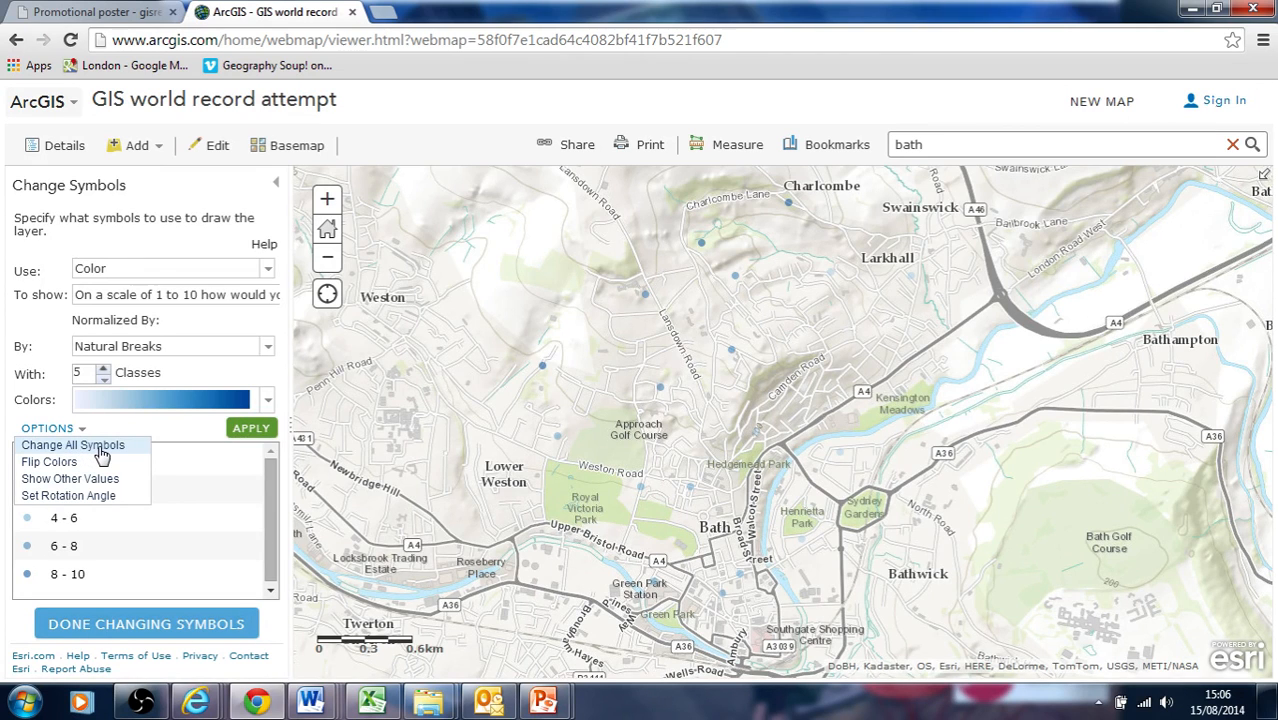
left_click(73, 446)
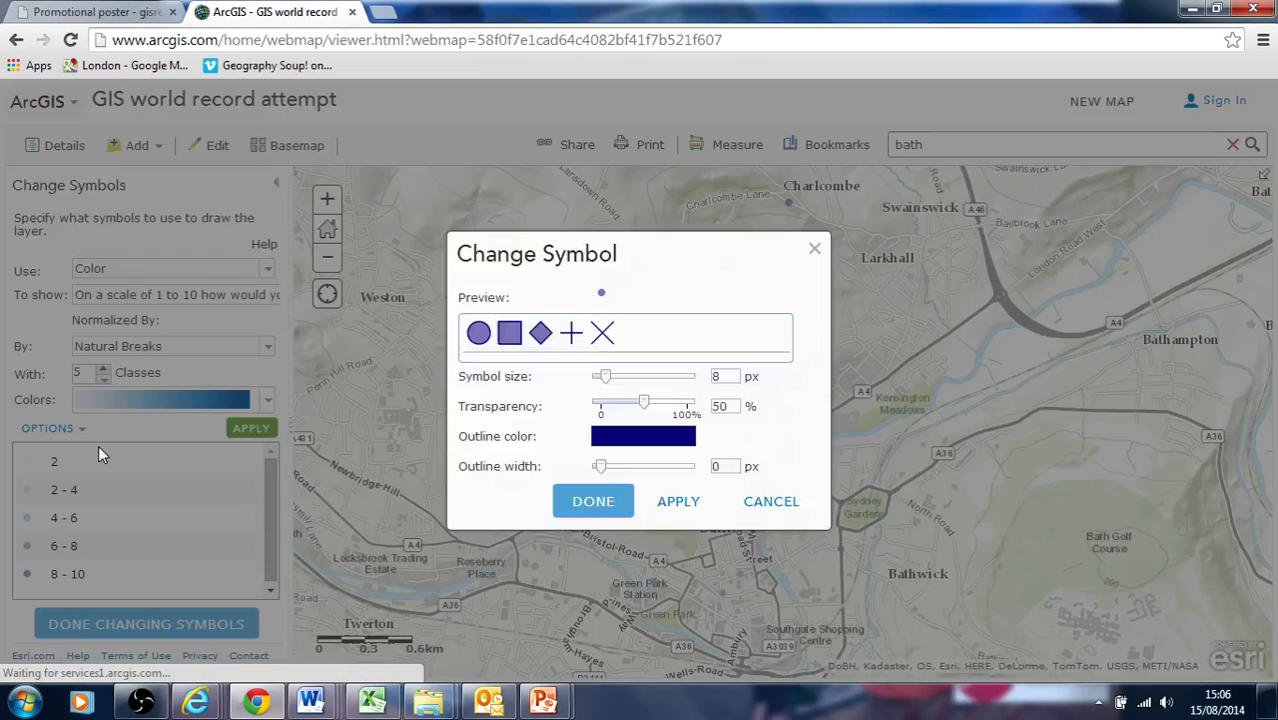
left_click(479, 334)
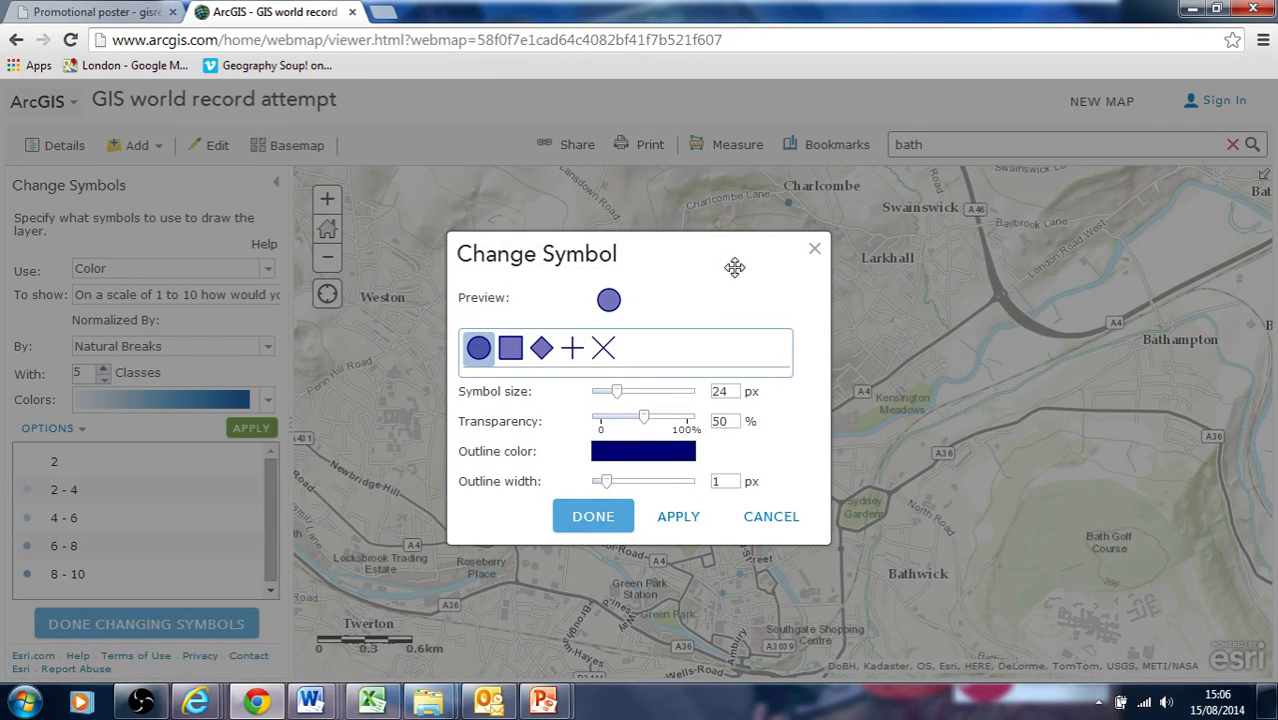
left_click_drag(736, 265, 360, 258)
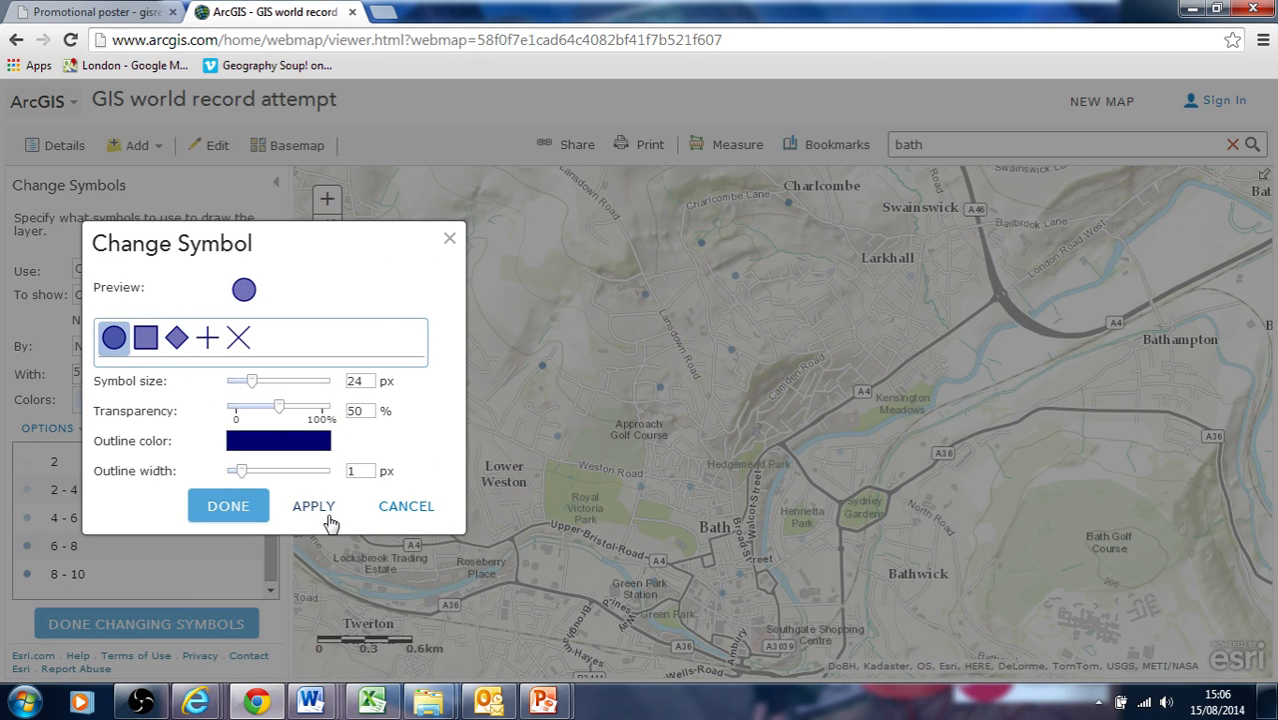
left_click(324, 511)
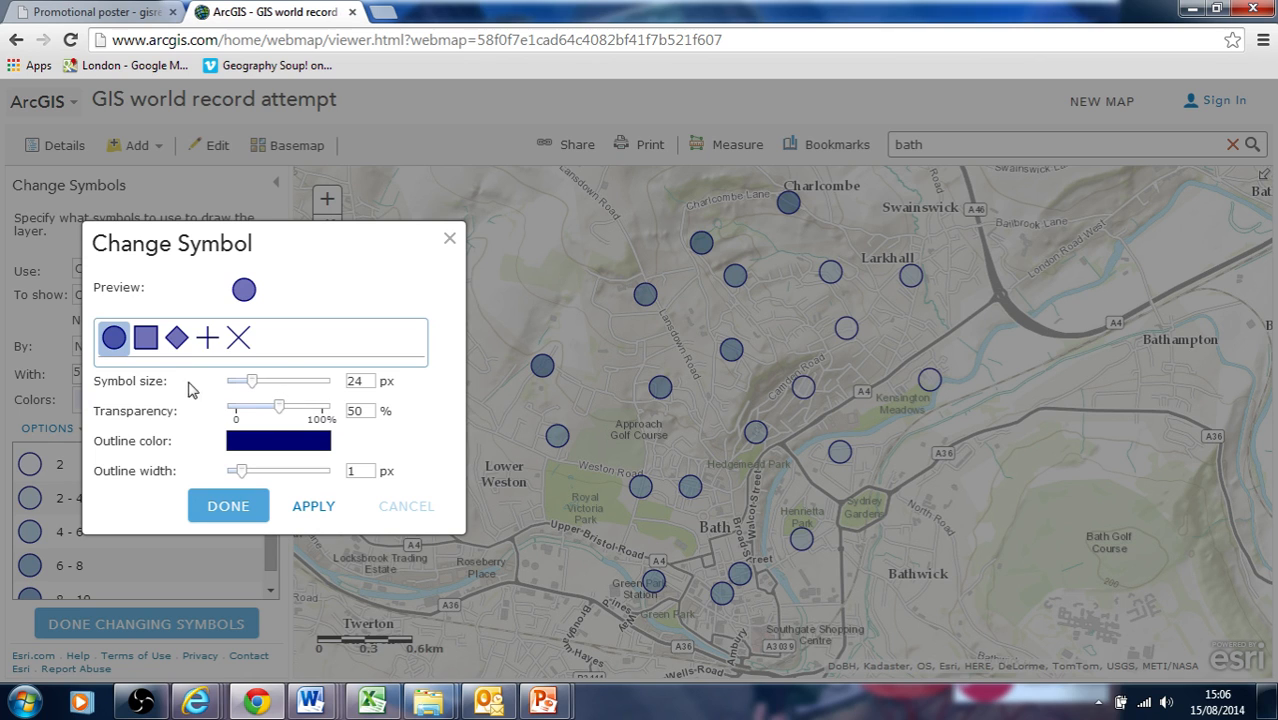
Try symbol sizes of 60 px and 18 px for all classes of the survey layer, and settle on 32 px
left_click_drag(257, 386, 279, 384)
left_click(311, 541)
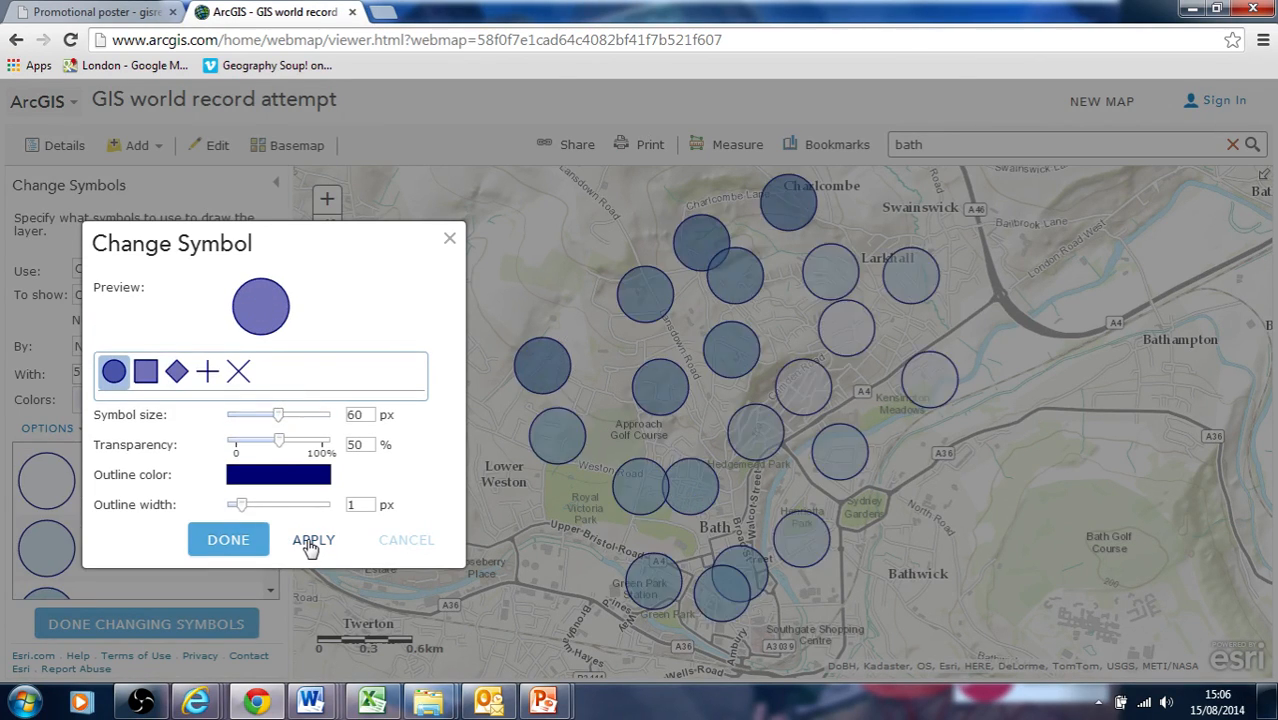
left_click_drag(282, 416, 247, 416)
left_click(313, 502)
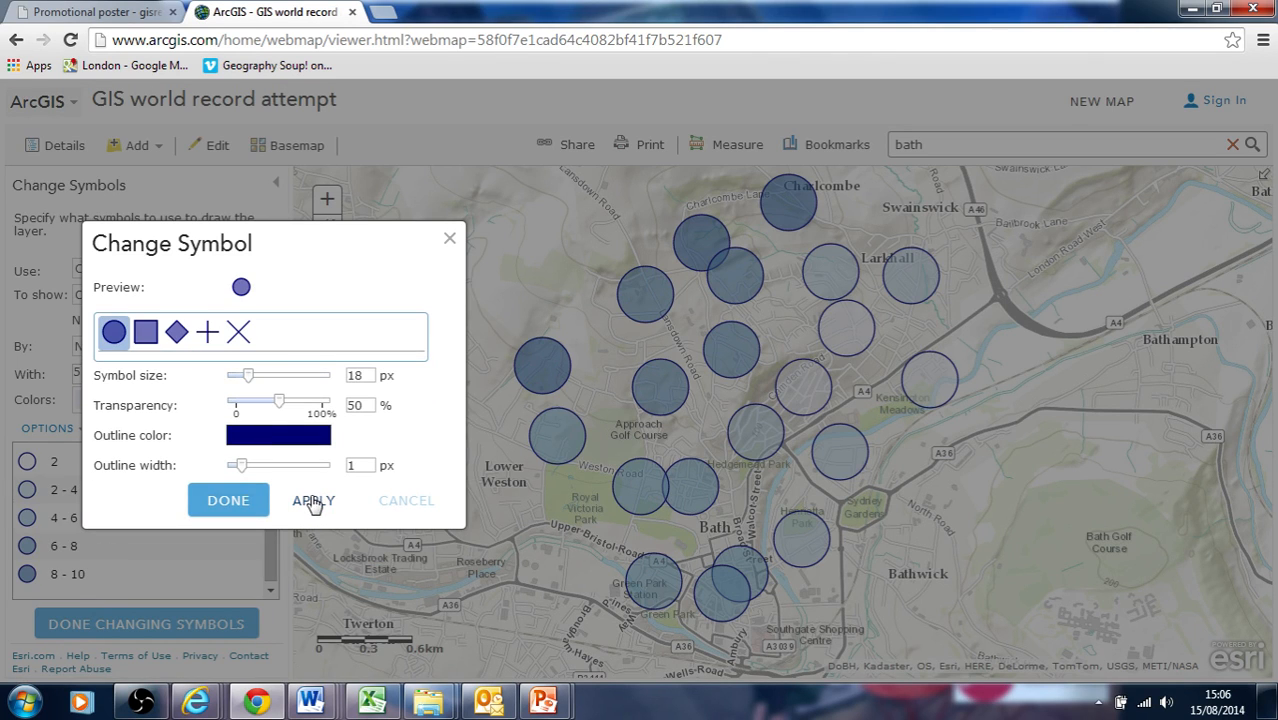
left_click_drag(251, 375, 258, 388)
left_click(313, 515)
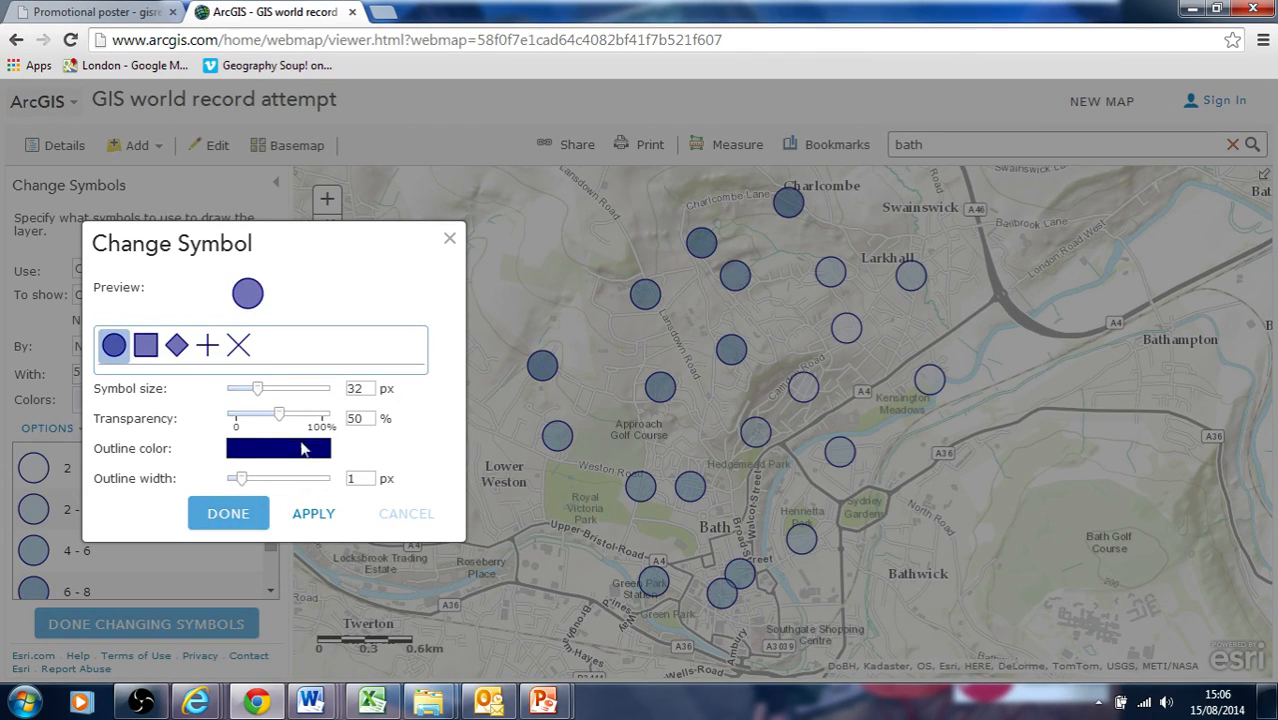
left_click(229, 514)
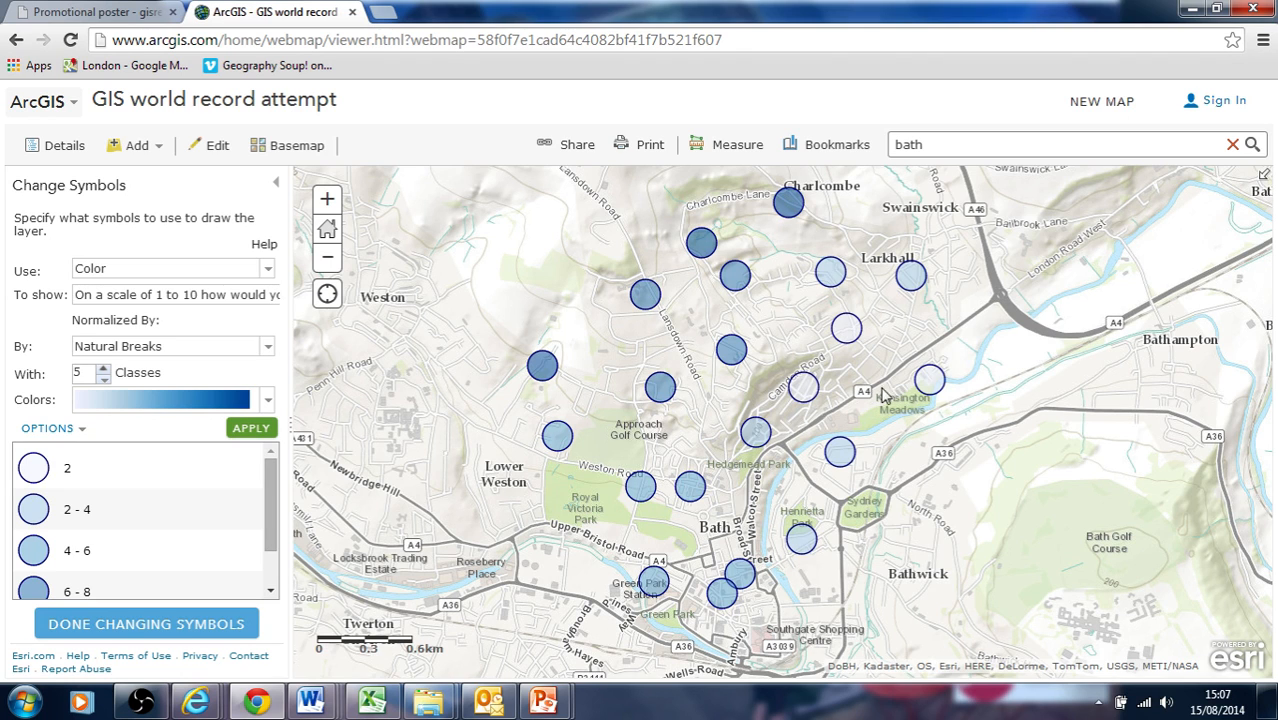
Recolour the area-rating classes with the red-yellow-green ramp, red for the lowest ratings, and apply it to the map
left_click(270, 401)
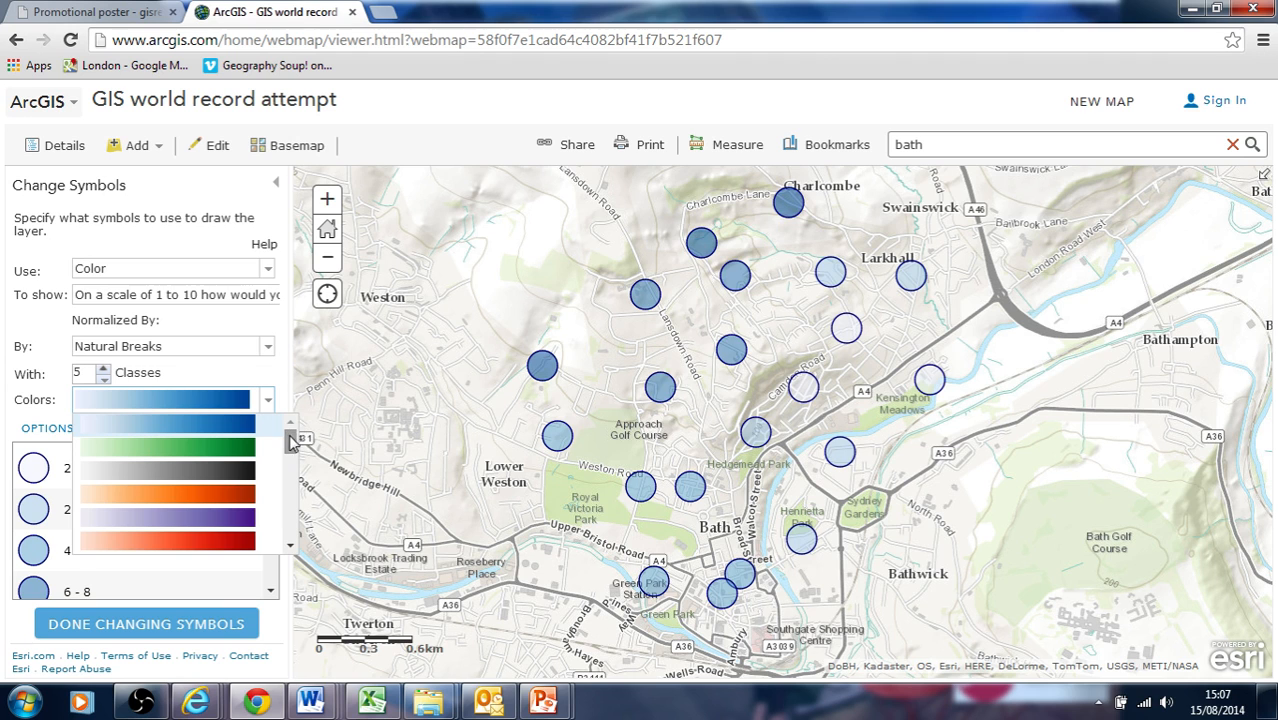
left_click_drag(291, 442, 295, 540)
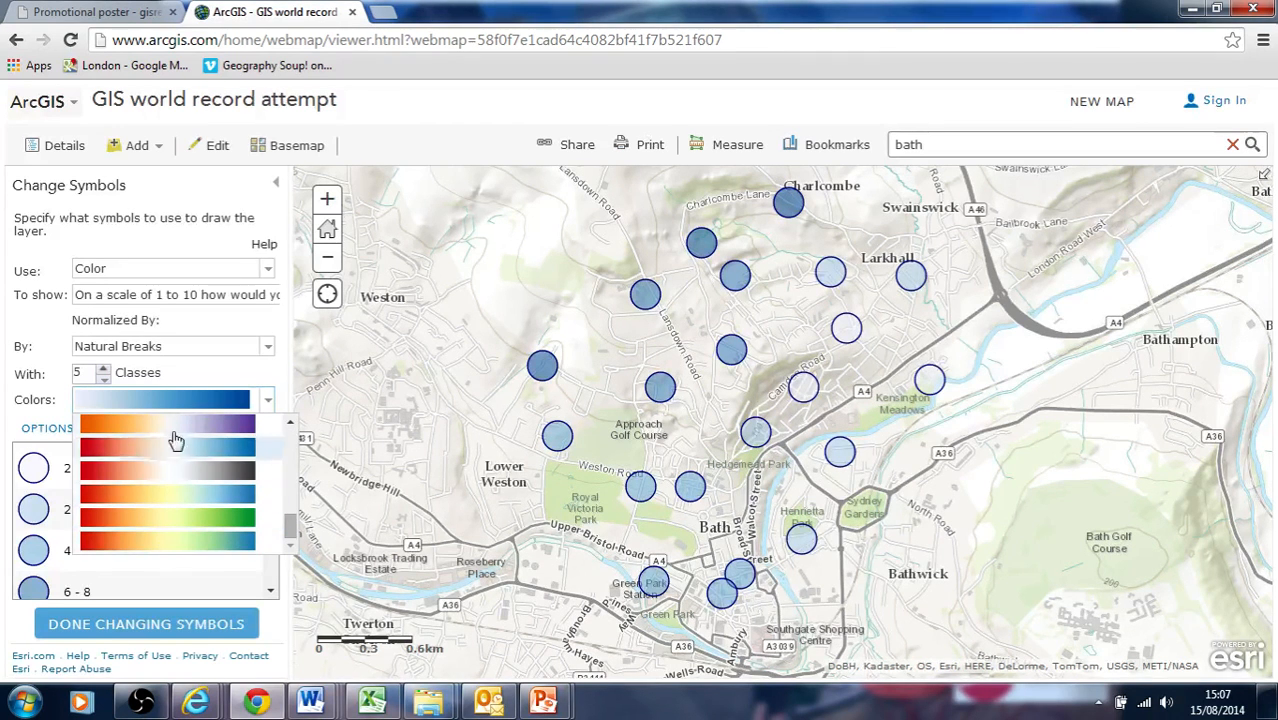
left_click(178, 520)
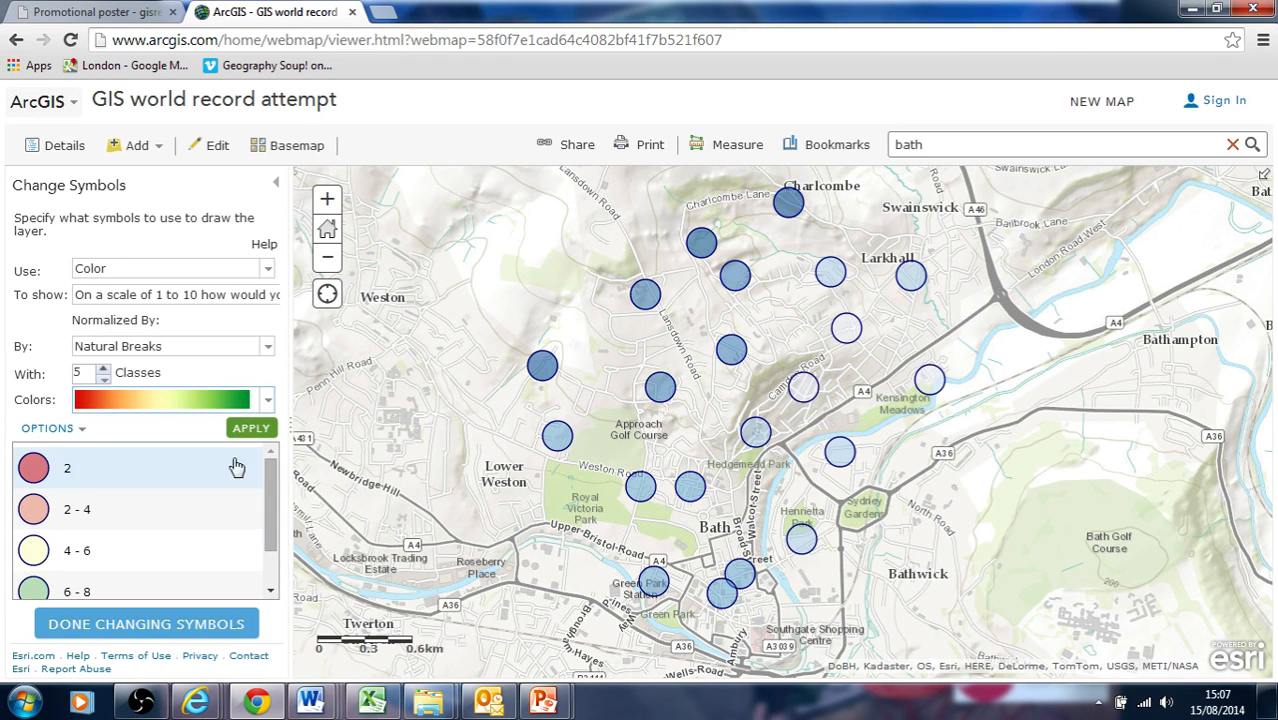
left_click(252, 429)
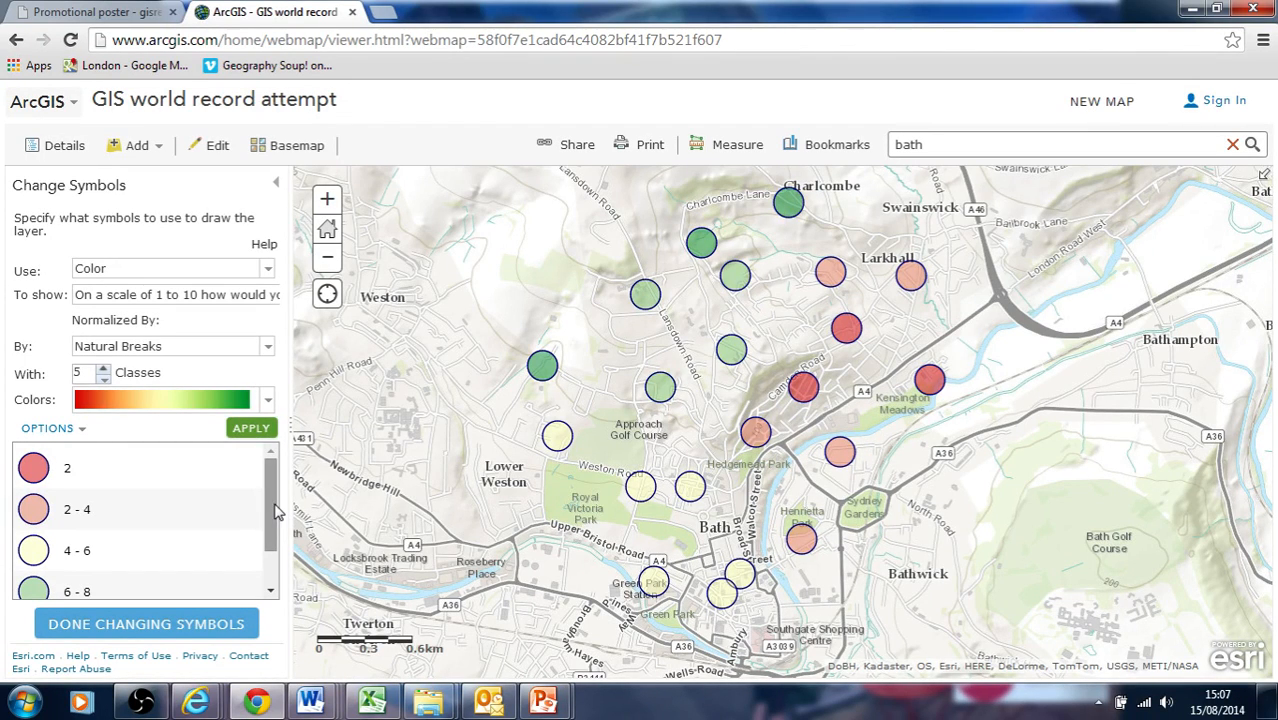
left_click_drag(273, 503, 270, 472)
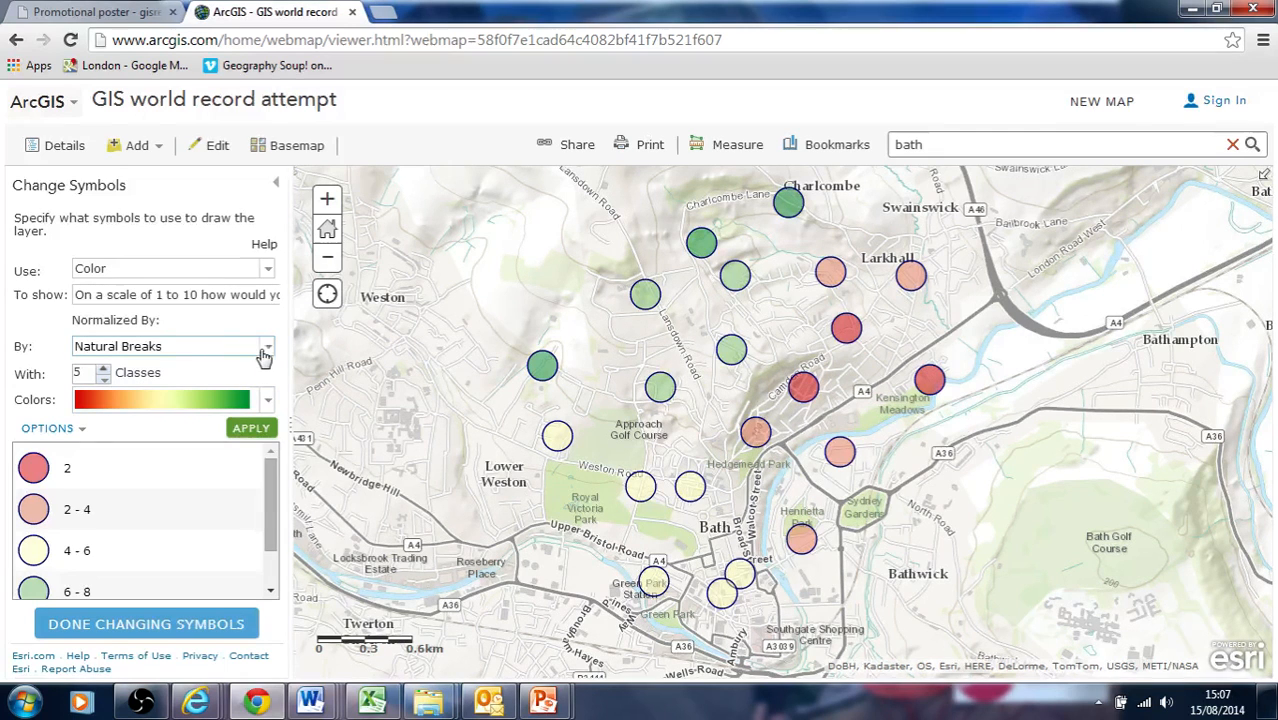
Try the Equal Interval and Standard Deviation classifications with the red-to-green colours on the map
left_click(265, 347)
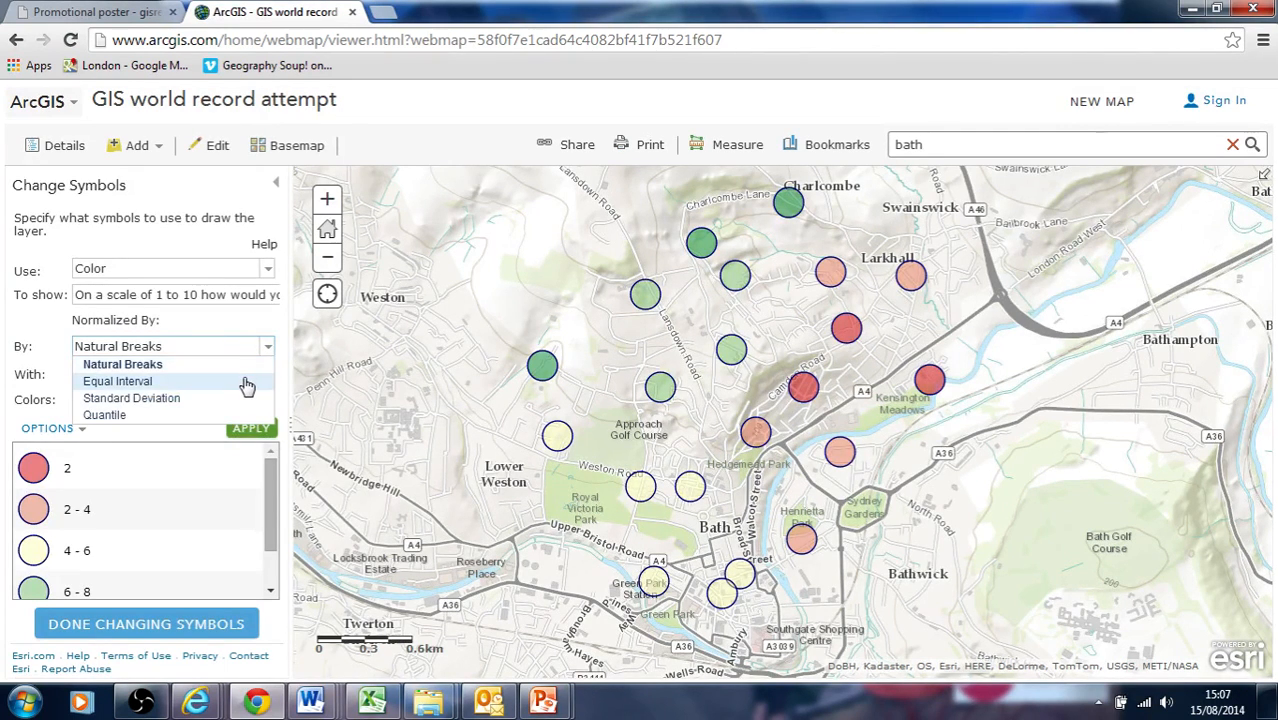
left_click(247, 383)
left_click(250, 429)
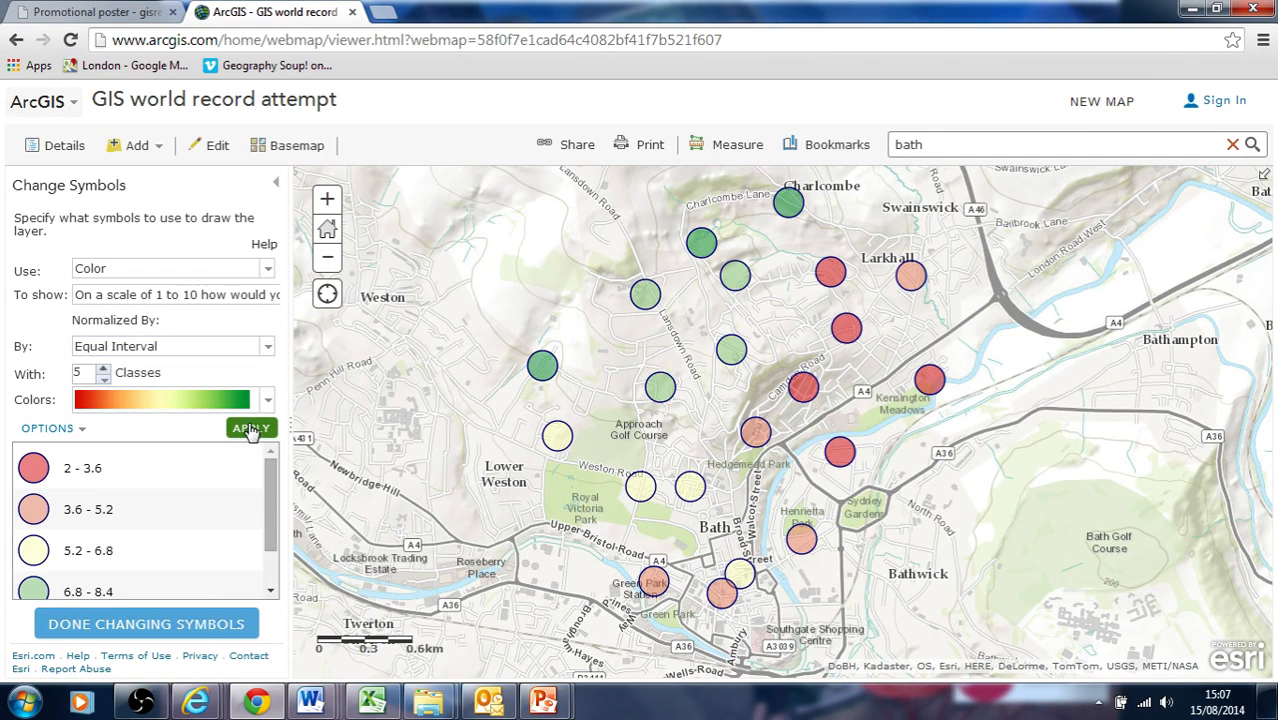
left_click(266, 346)
left_click(214, 400)
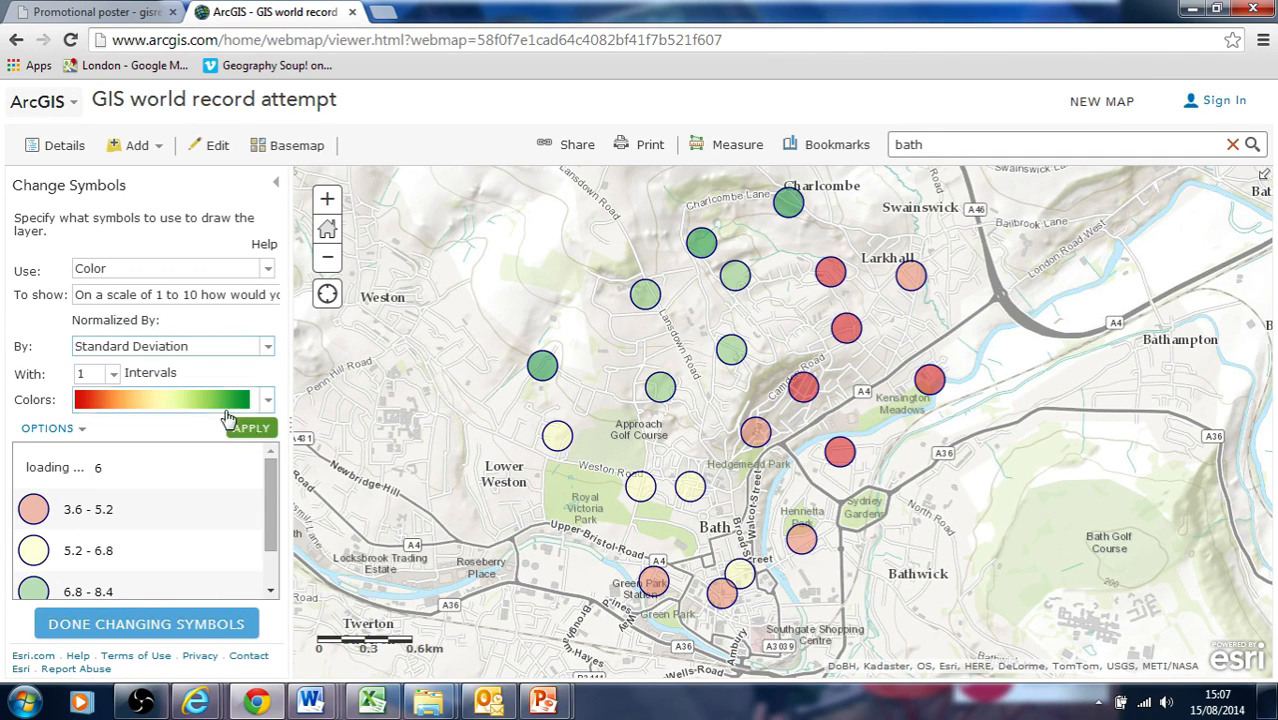
left_click(234, 426)
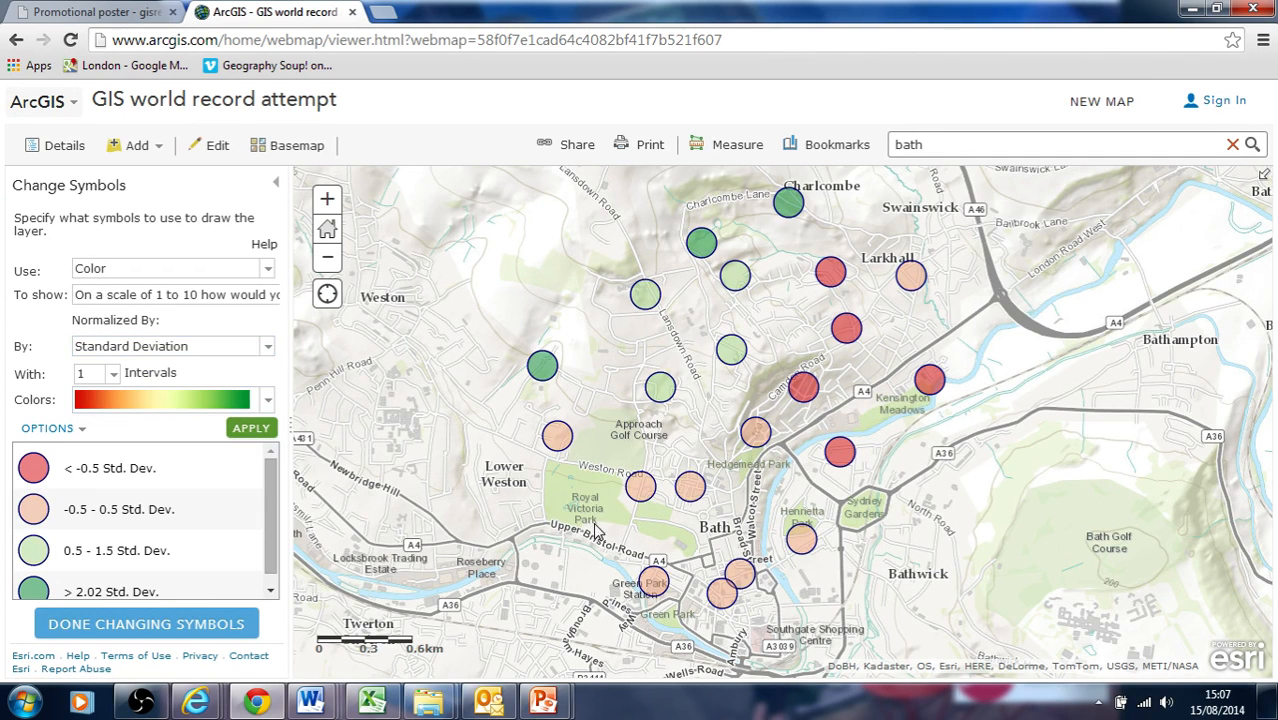
Try the Quantile classification for the area ratings, and return the layer to Natural Breaks
left_click(271, 348)
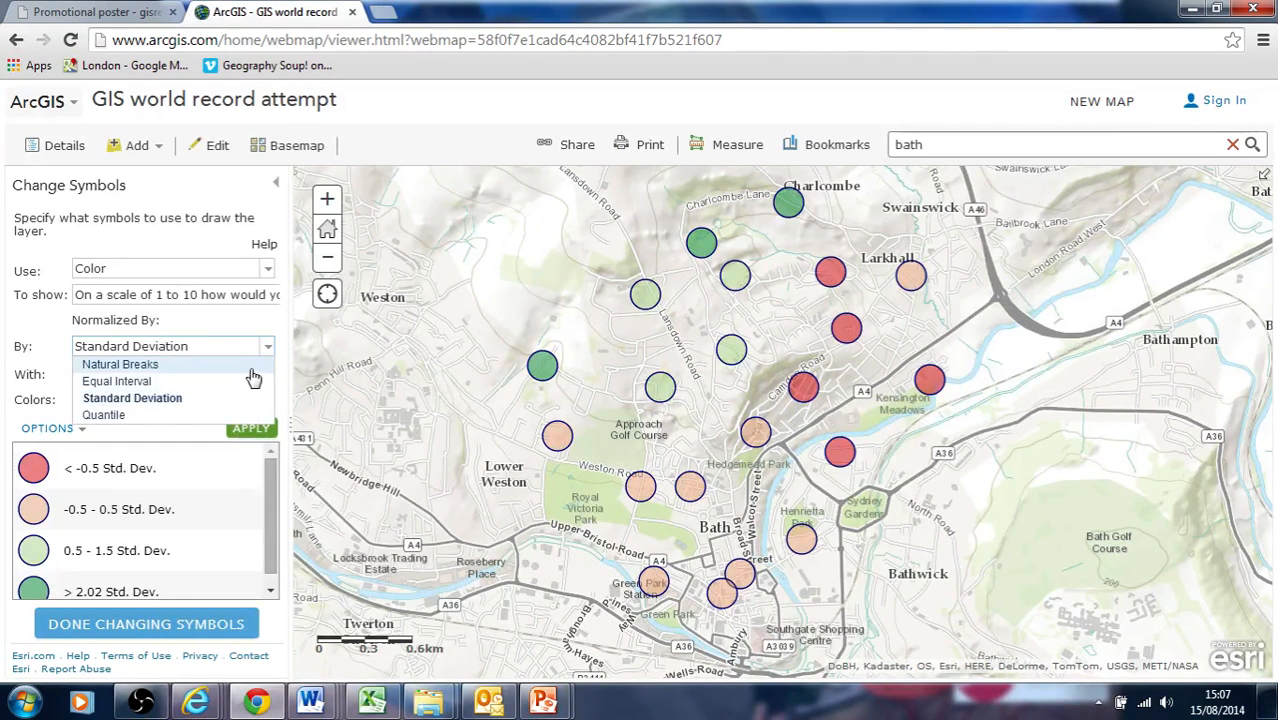
left_click(221, 414)
left_click(252, 427)
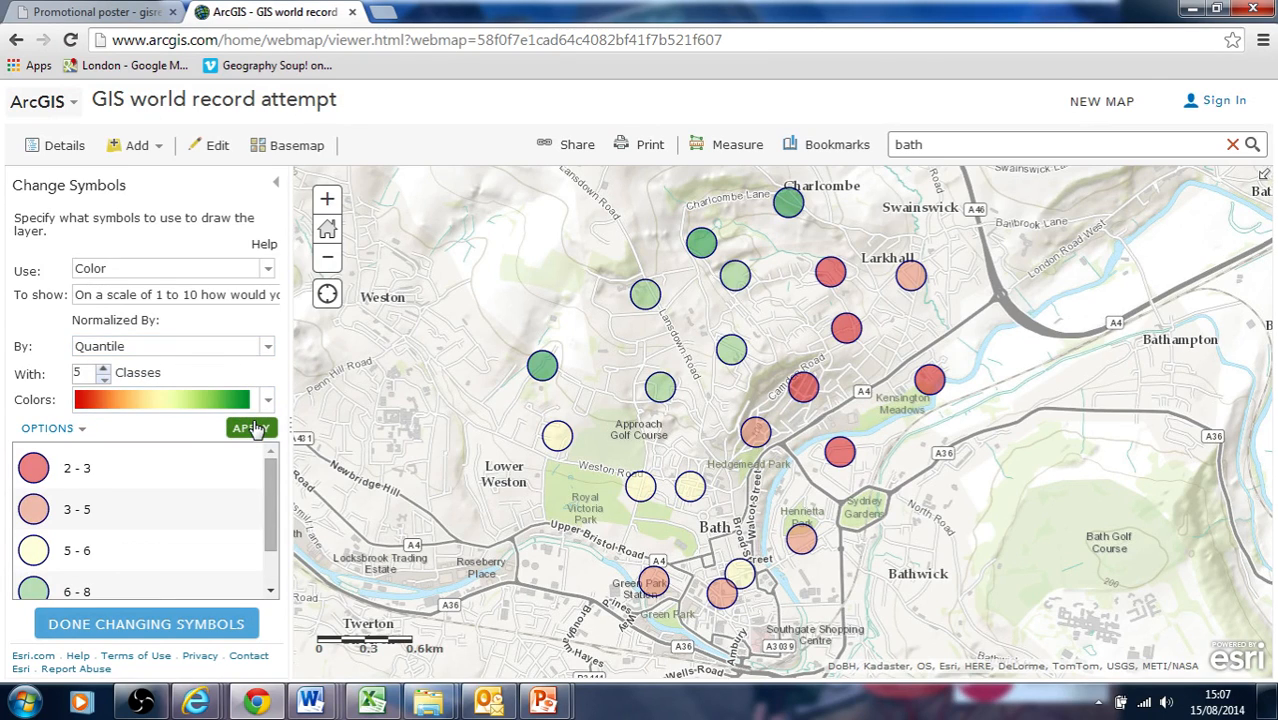
left_click(263, 348)
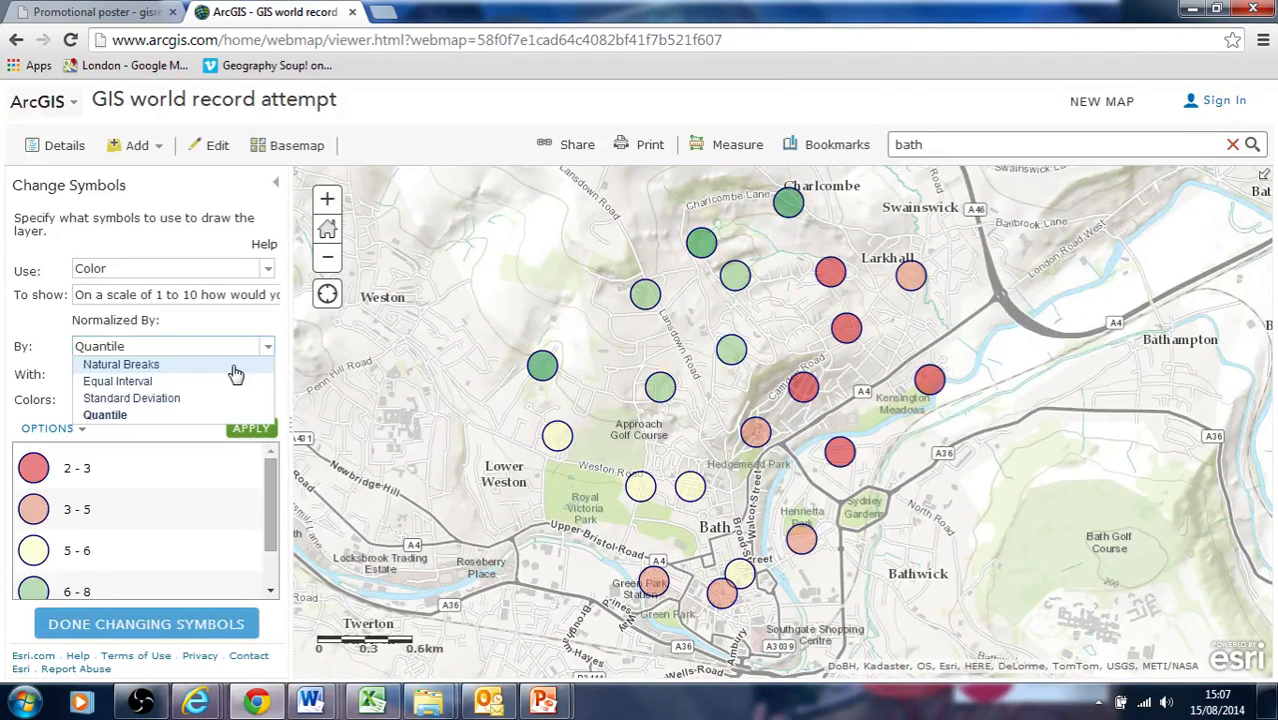
left_click(235, 368)
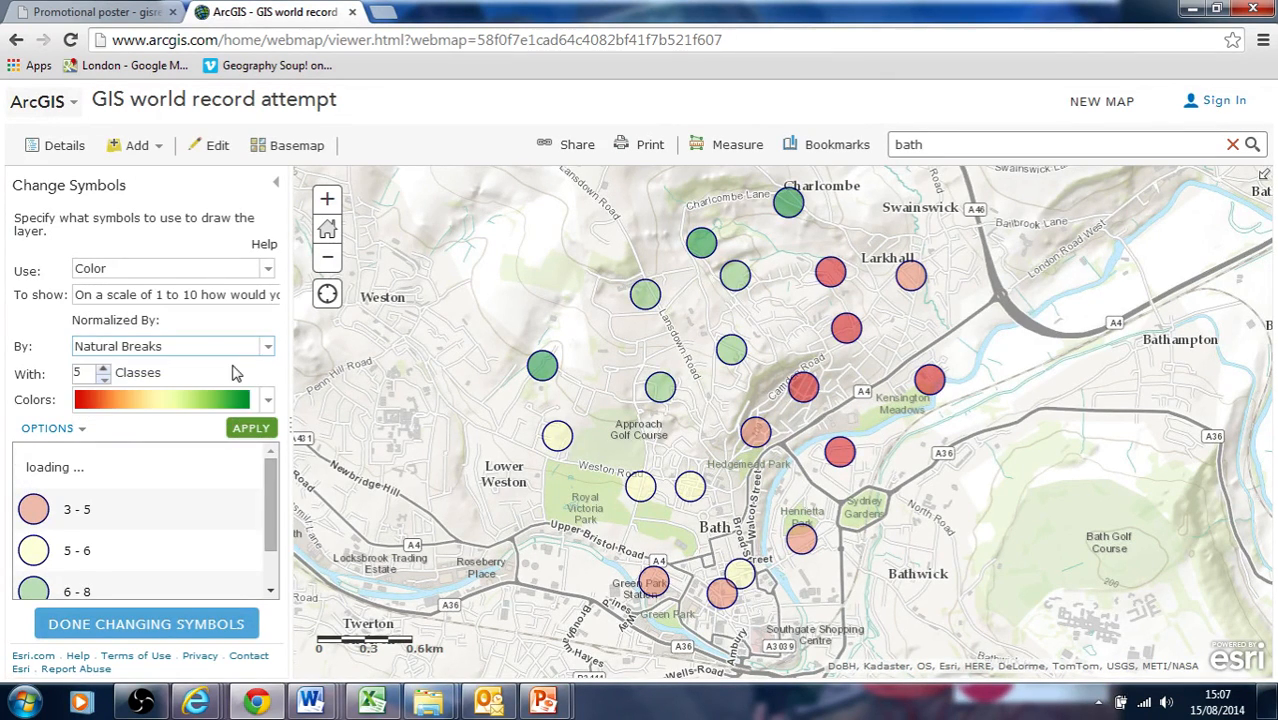
left_click(258, 433)
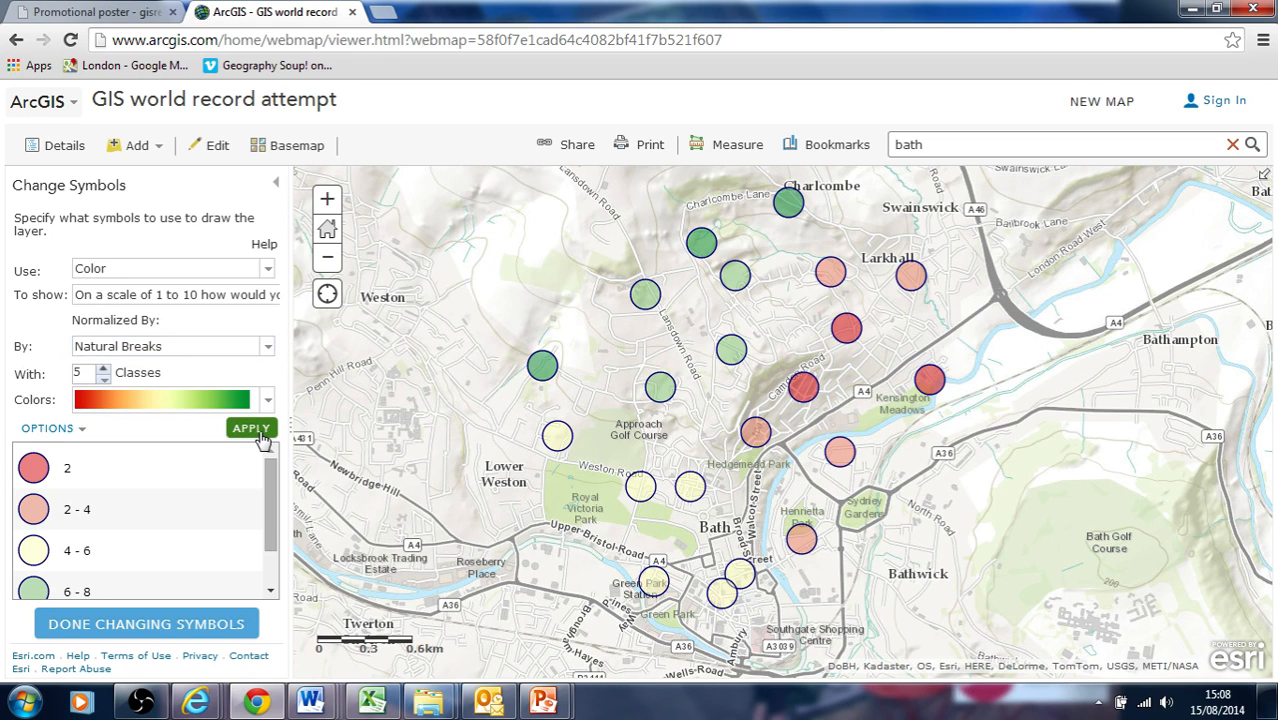
Try dividing the area ratings into 10 classes and apply them to the map
left_click(103, 369)
left_click(103, 369)
left_click(103, 369)
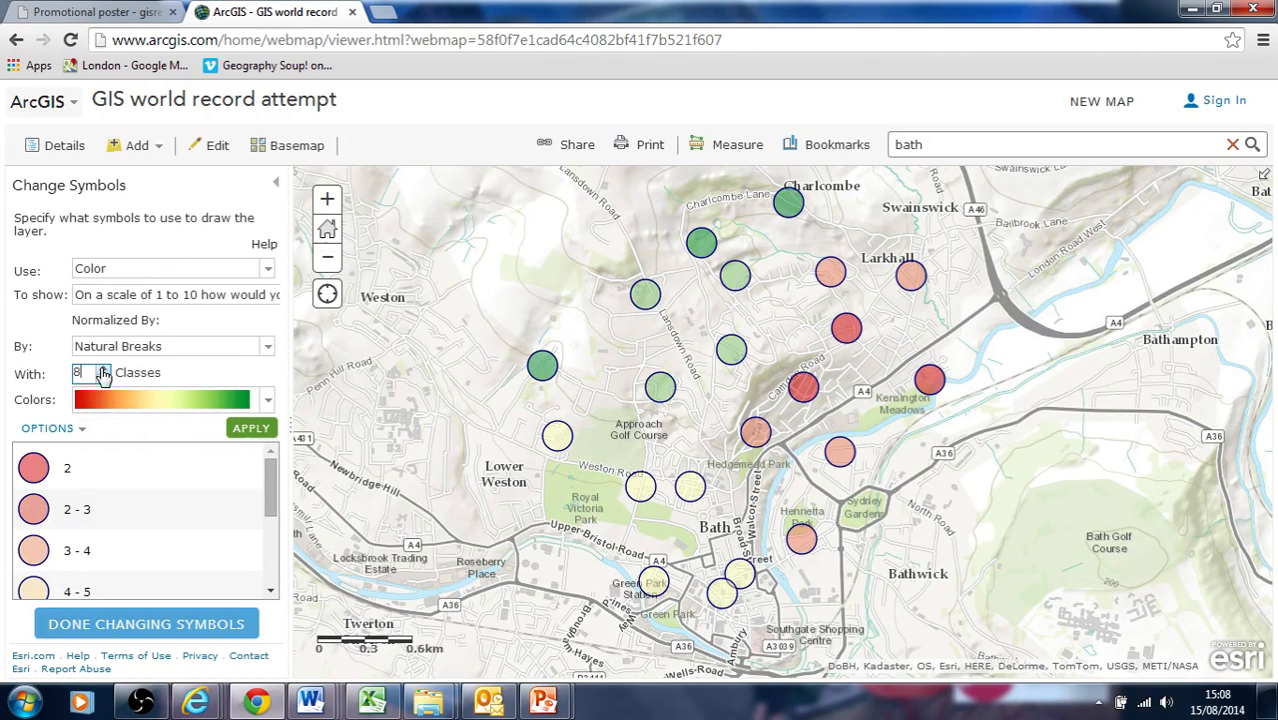
left_click(103, 369)
left_click(103, 369)
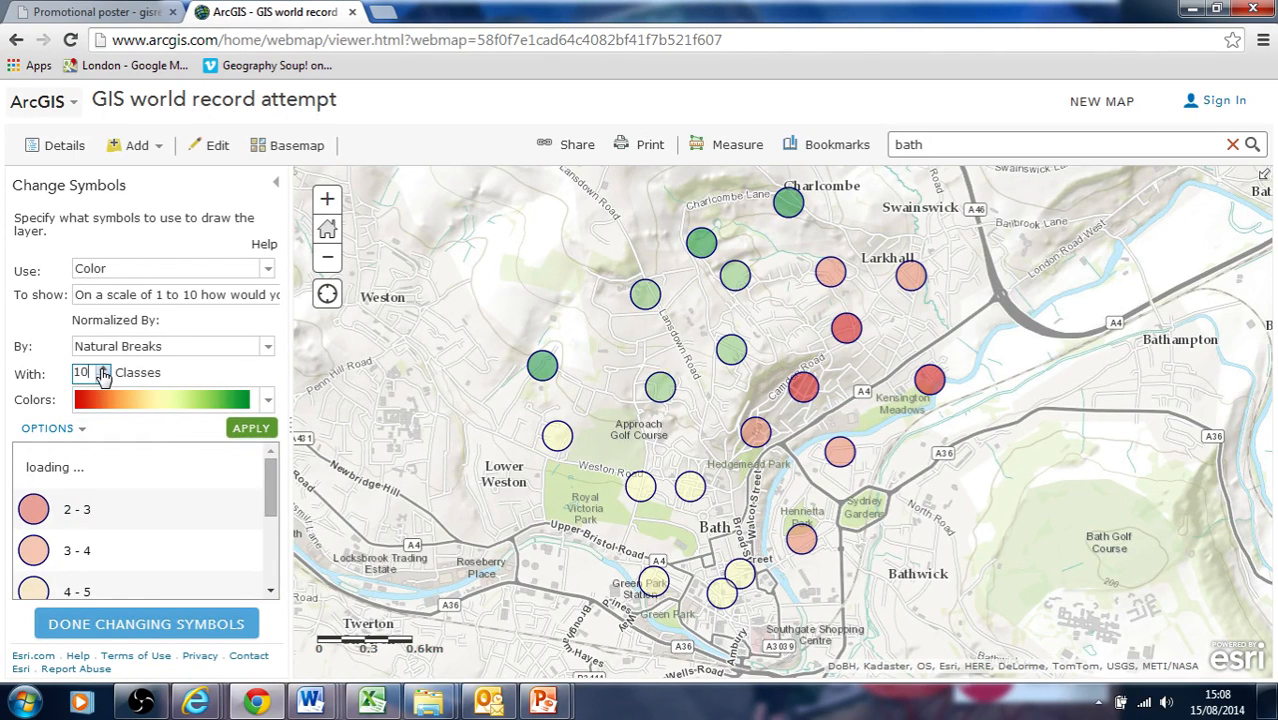
left_click(265, 432)
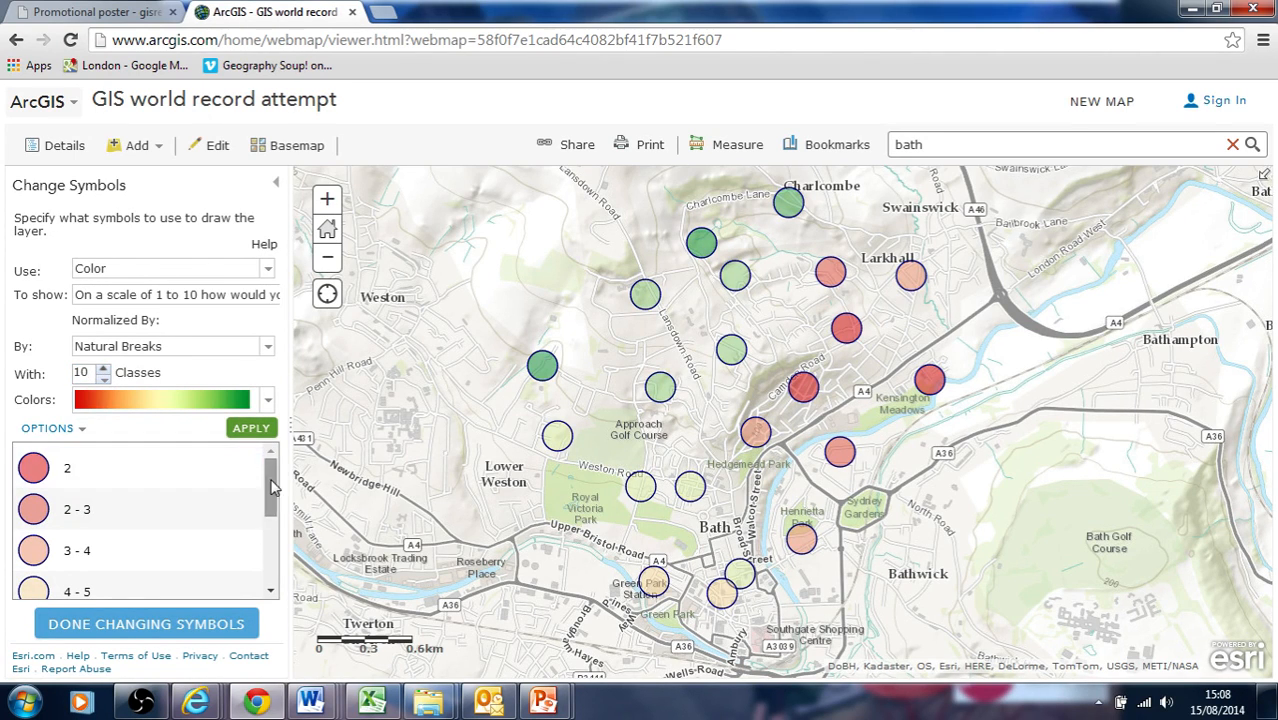
mouse_move(274, 486)
left_mouse_down()
mouse_move(274, 588)
mouse_move(274, 470)
left_mouse_up()
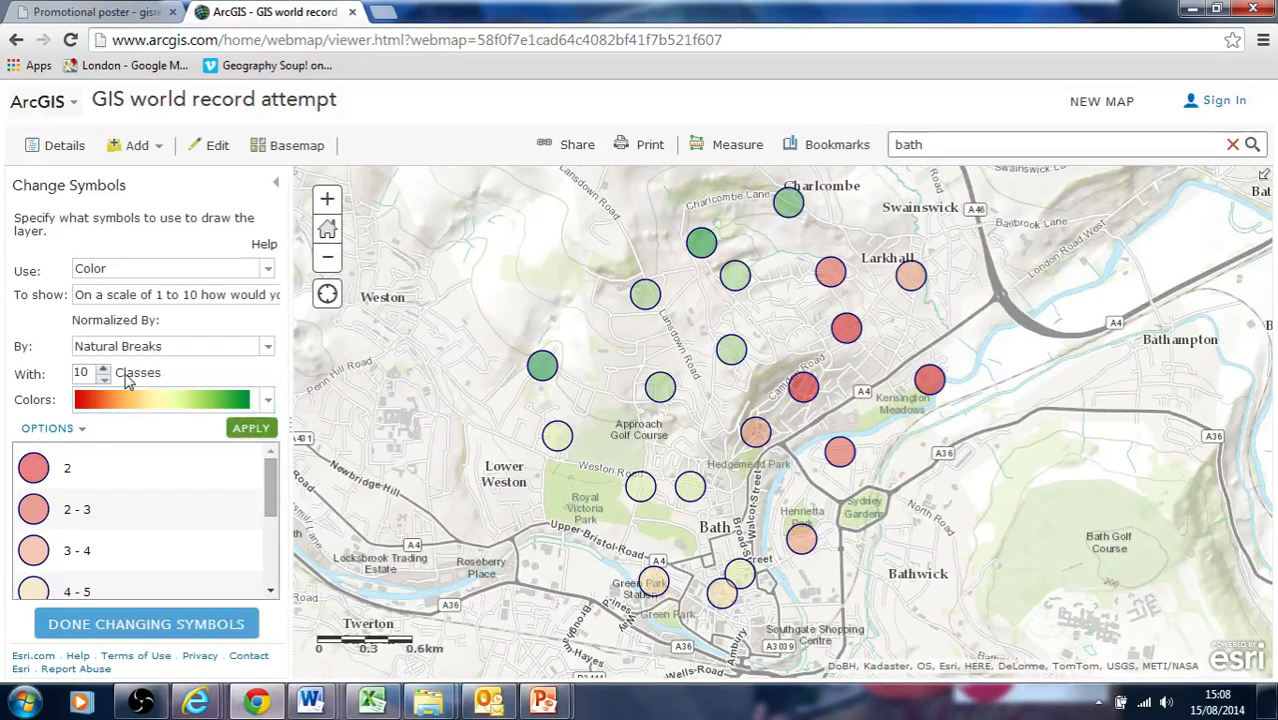
Set the number of Natural Breaks classes back to 5 and apply the change to the map
left_click(104, 380)
left_click(104, 380)
left_click(104, 380)
left_click(104, 380)
left_click(104, 380)
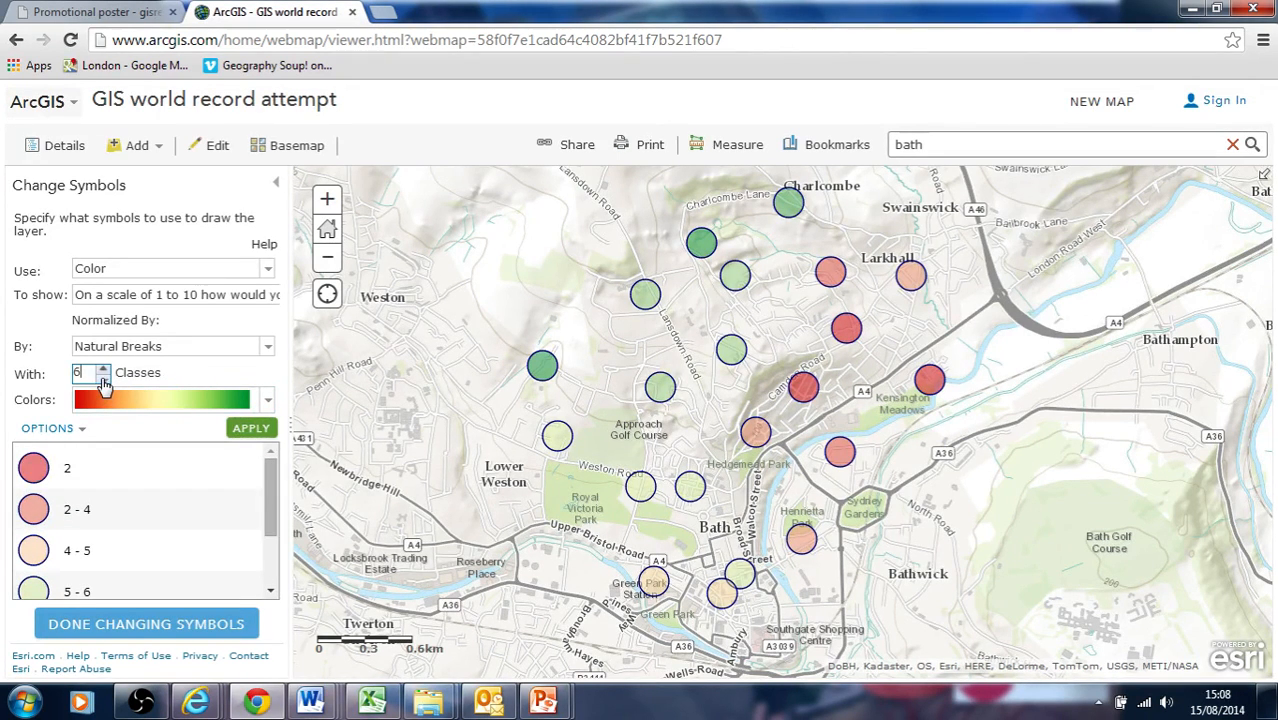
left_click(251, 429)
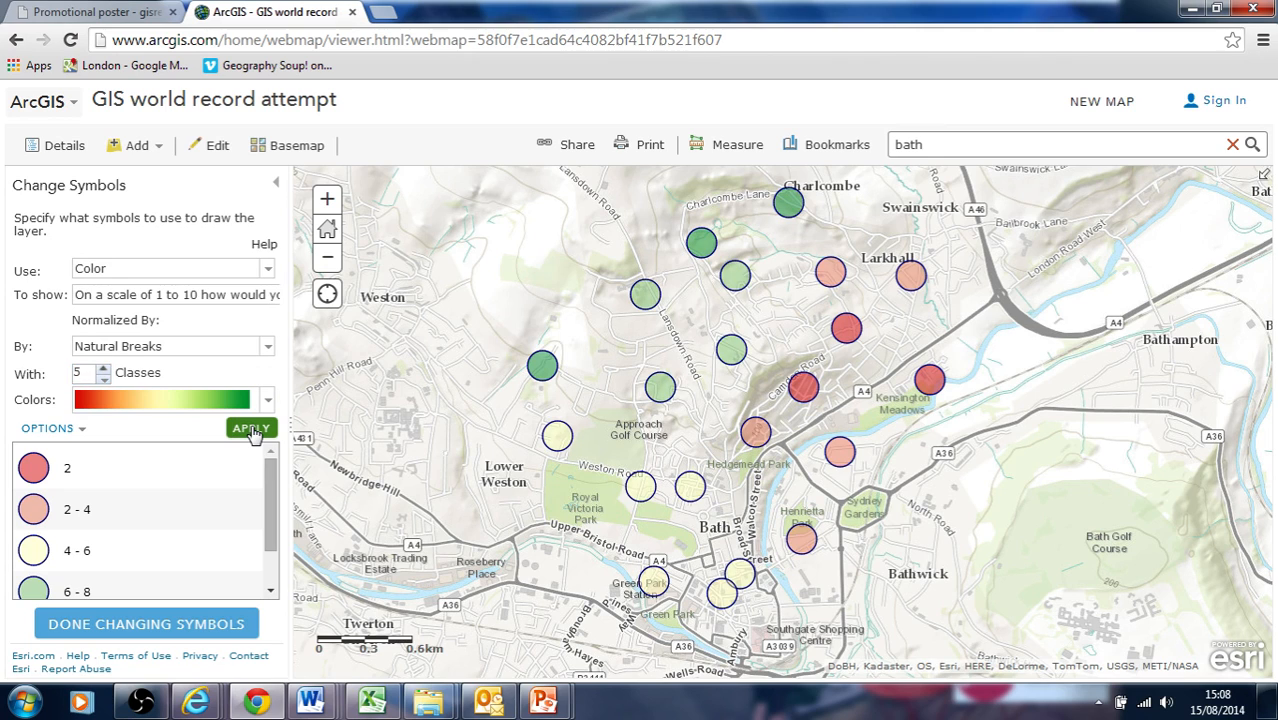
Show the "On a scale of 1-10 how much crime do you think occurs in your home area" field instead and apply it
left_click(257, 300)
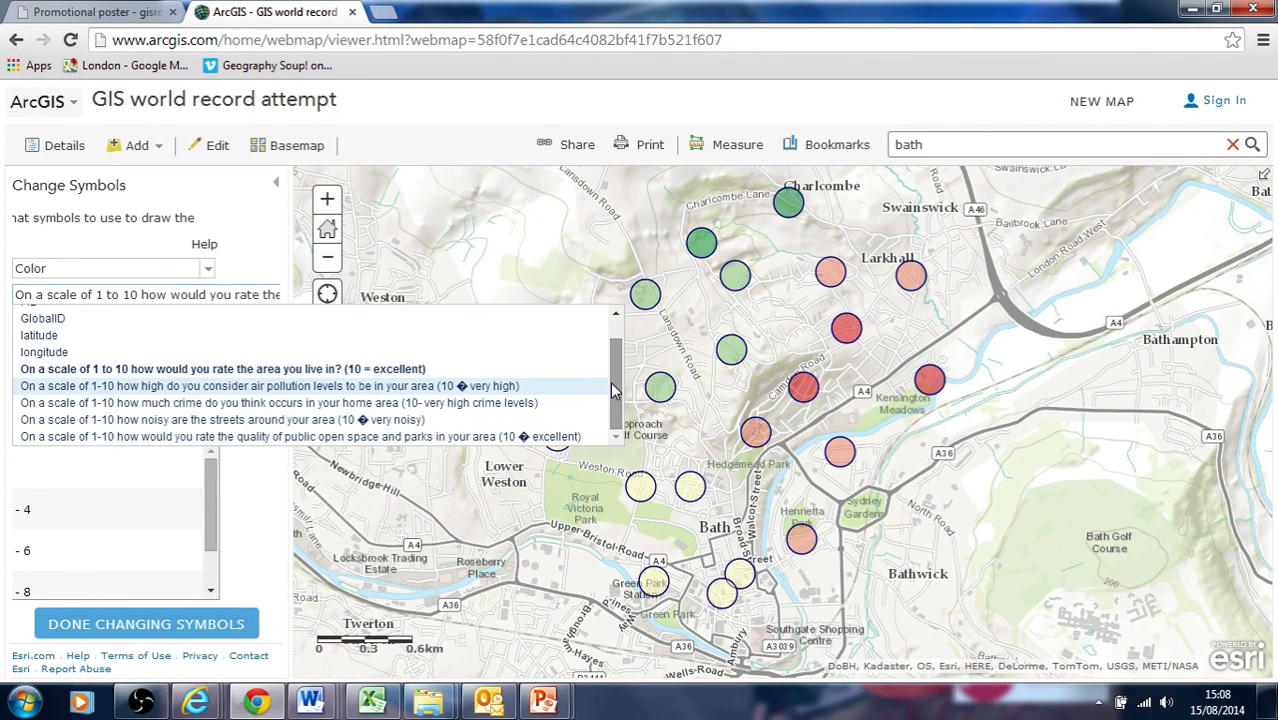
mouse_move(615, 405)
left_mouse_down()
mouse_move(615, 386)
mouse_move(615, 410)
left_mouse_up()
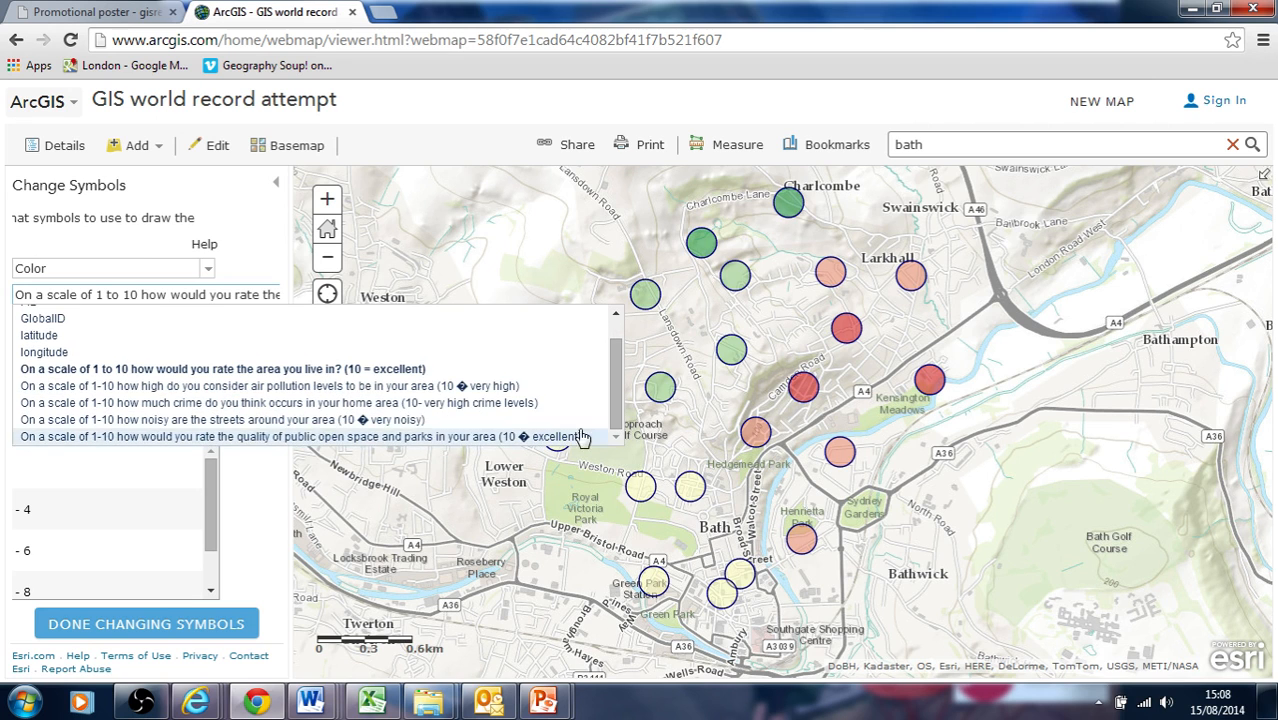
left_click(369, 403)
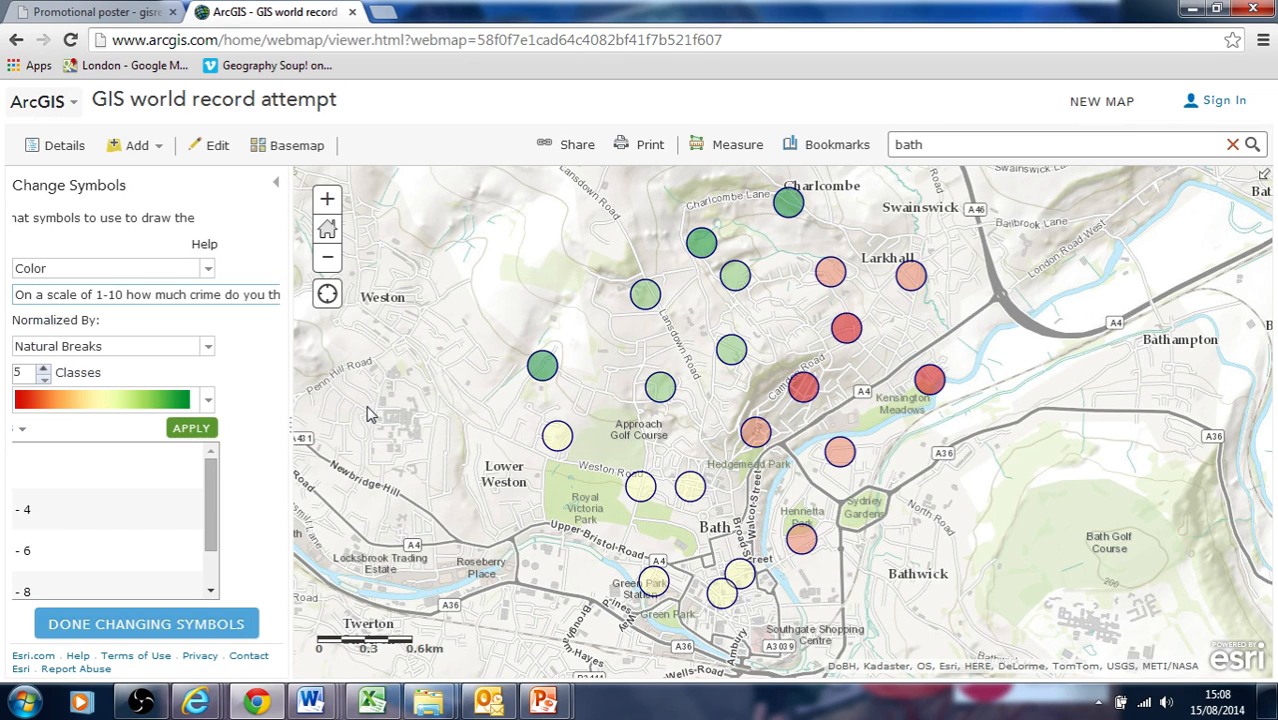
left_click(193, 431)
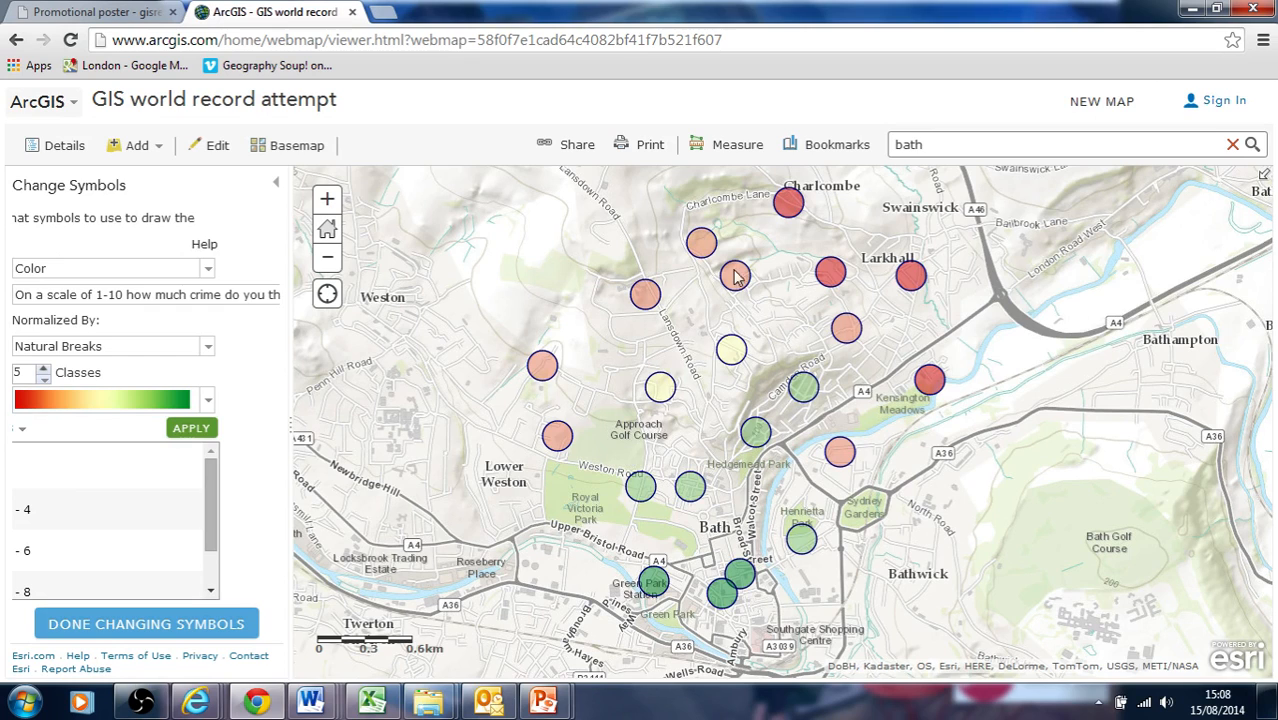
Flip the colours of the five perceived crime classes and apply the reversed ramp to the map
left_click_drag(160, 548, 2, 516)
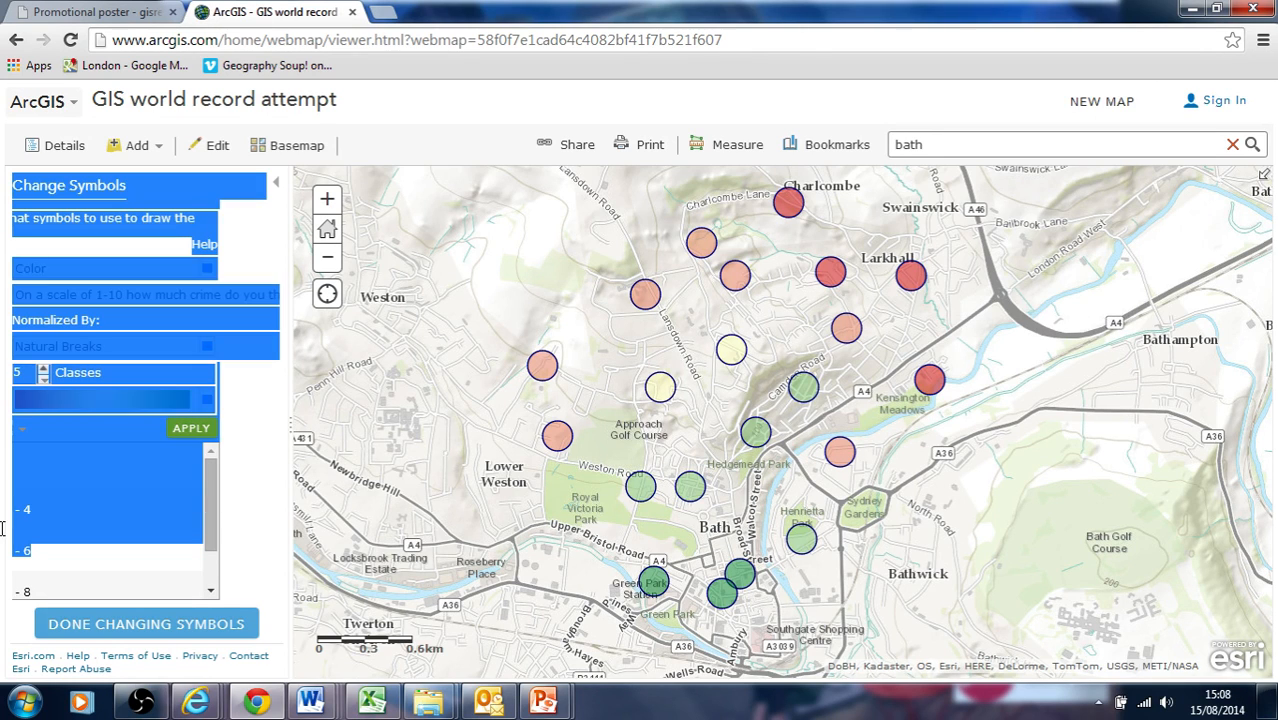
left_click(266, 540)
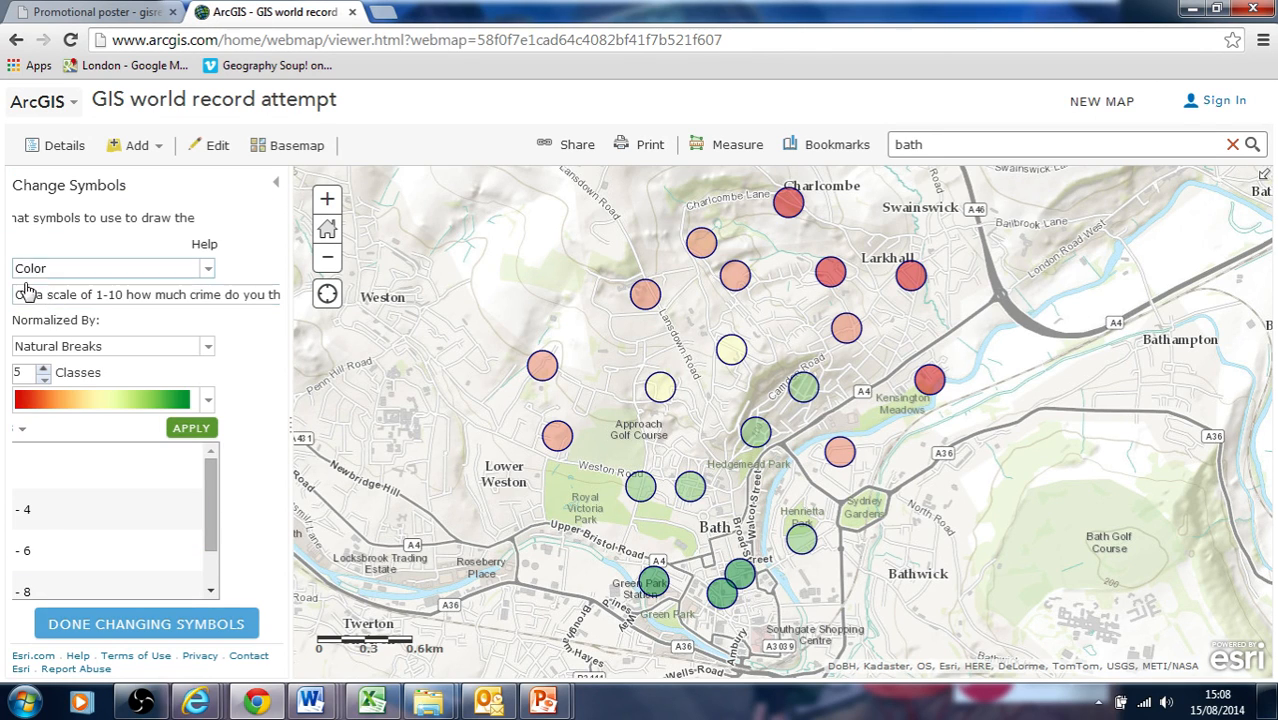
left_click(24, 429)
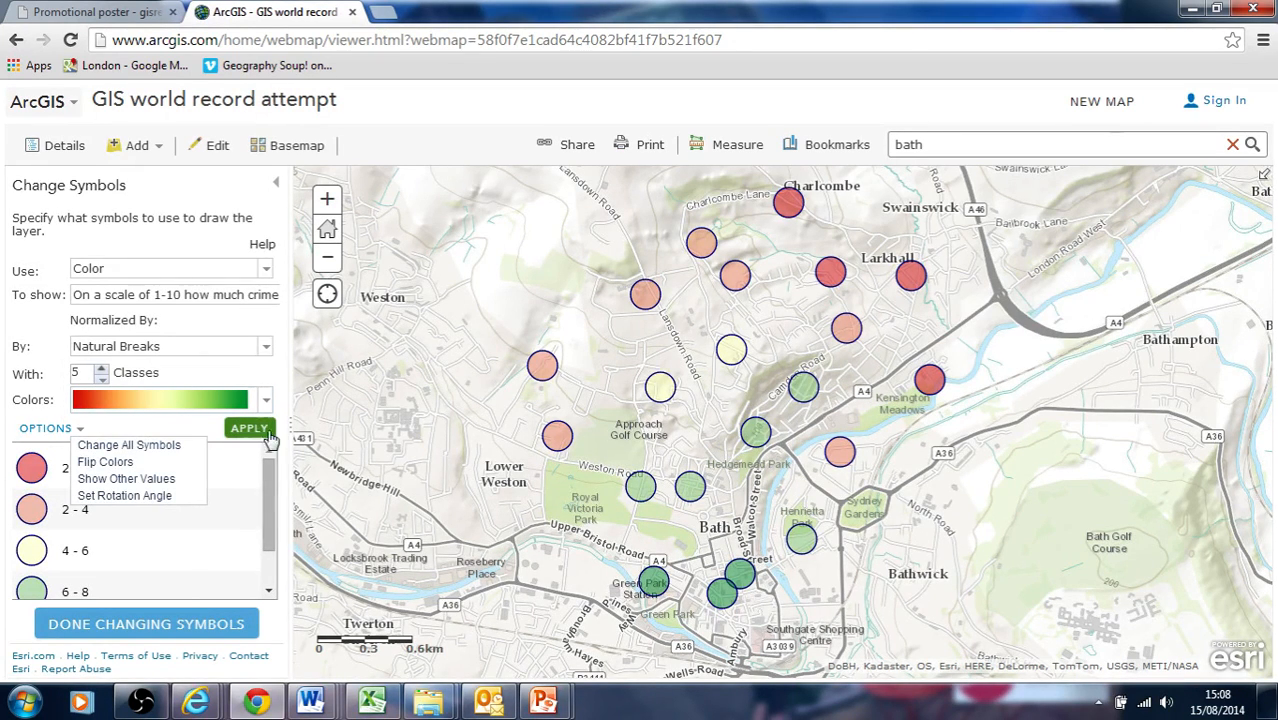
left_click(338, 428)
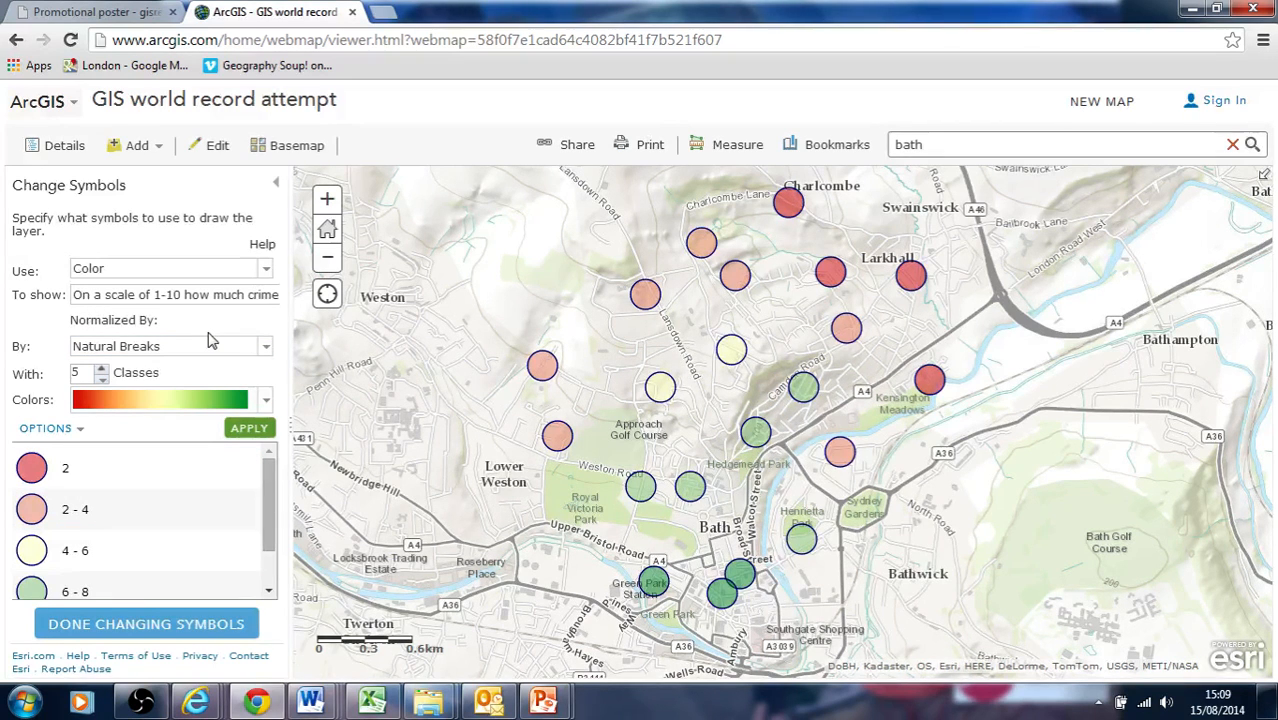
scroll(207, 530, "down", 1)
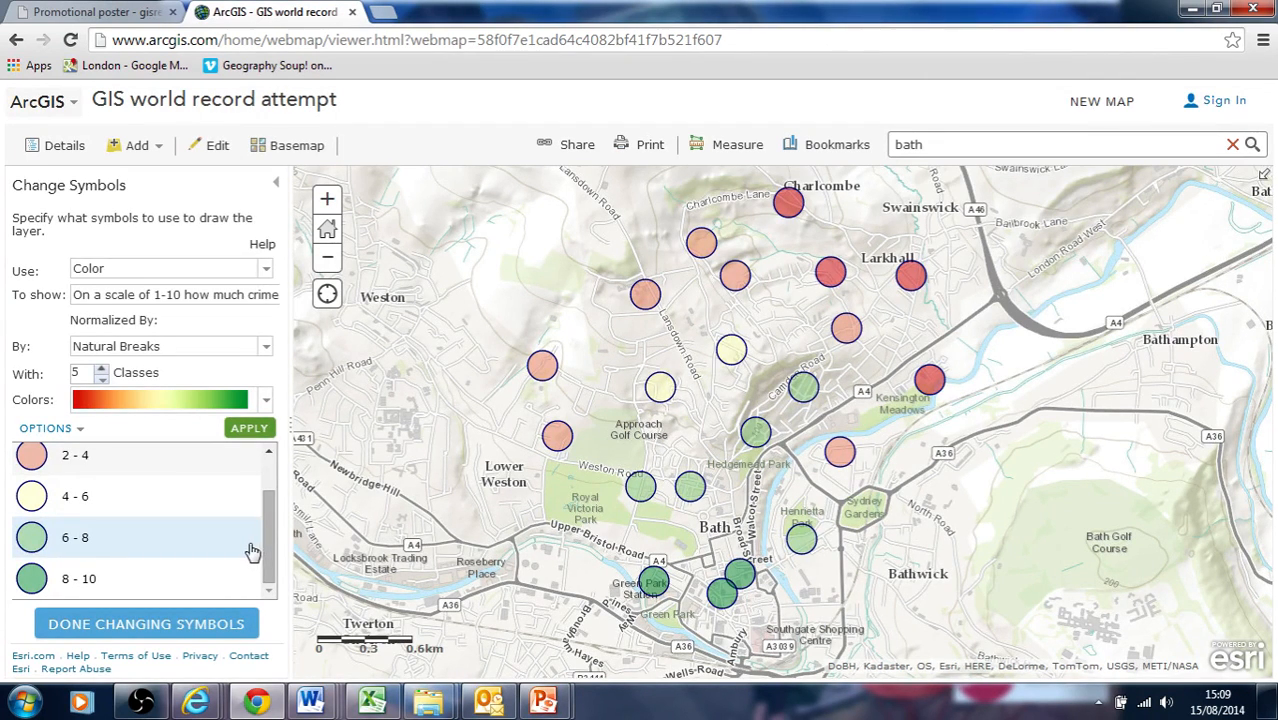
left_click(80, 429)
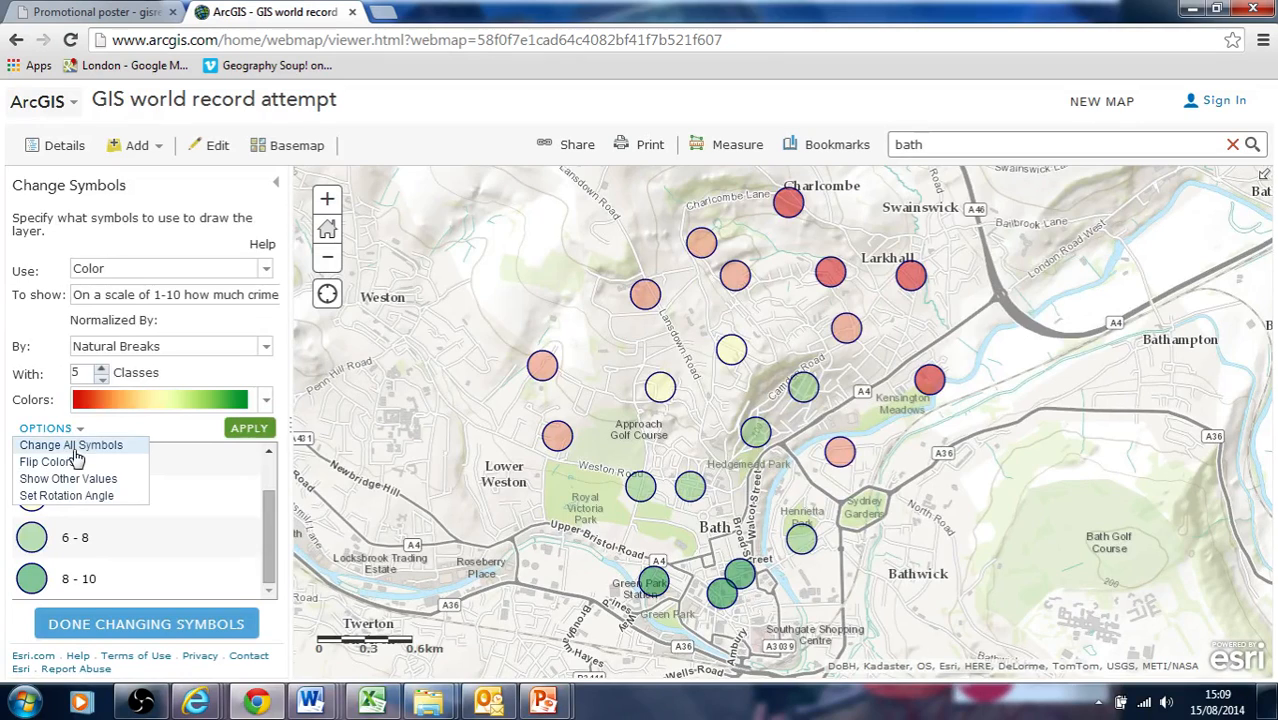
left_click(60, 463)
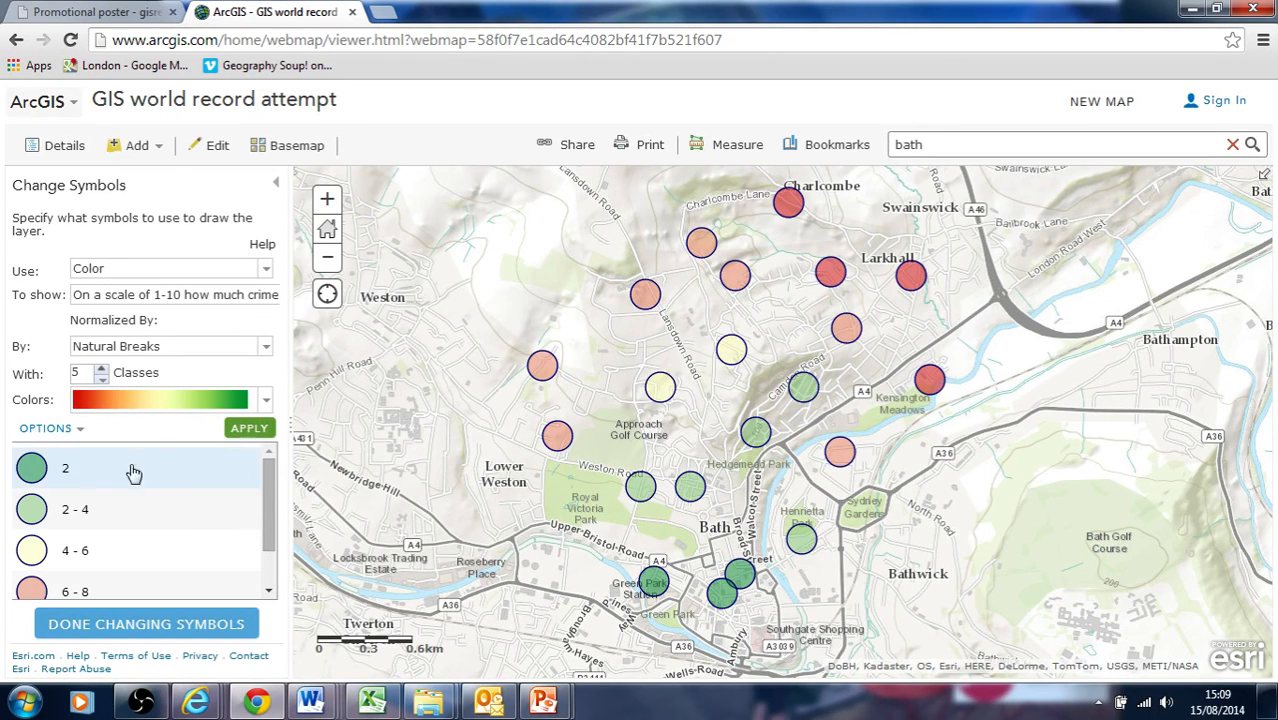
left_click(250, 432)
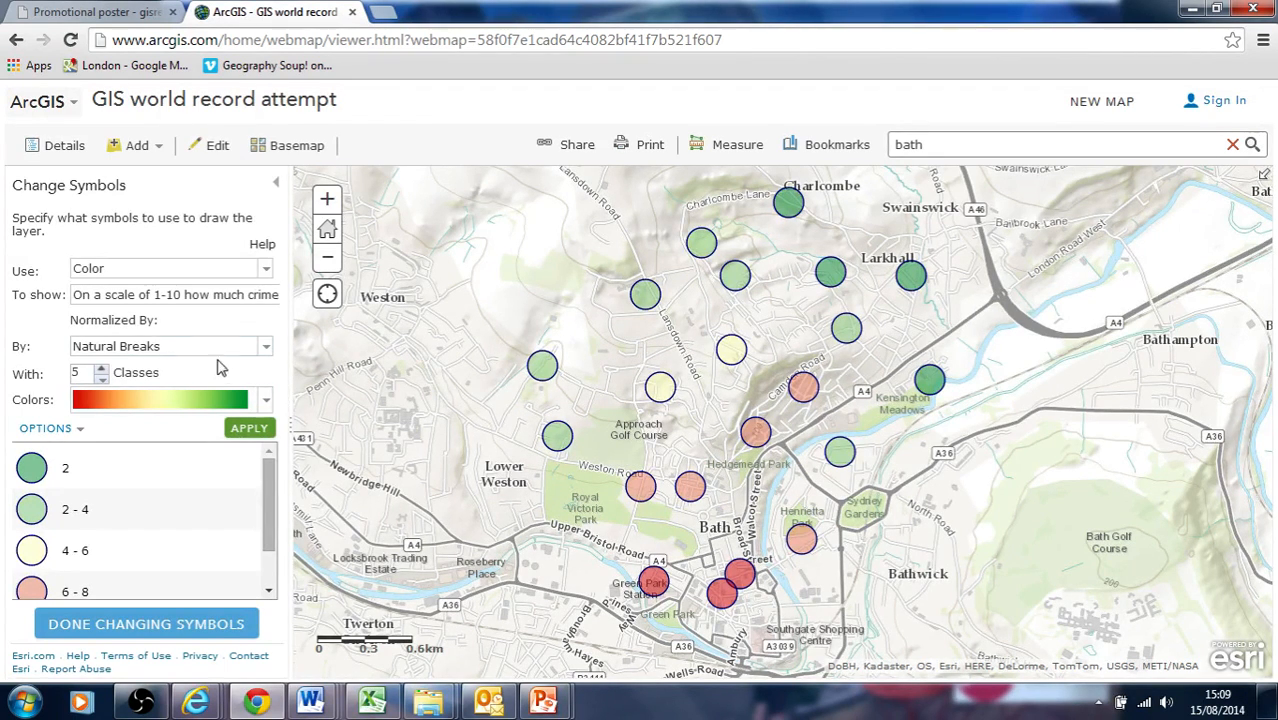
Symbolise the perceived crime responses by Size instead of Color and apply it to the map
left_click(266, 272)
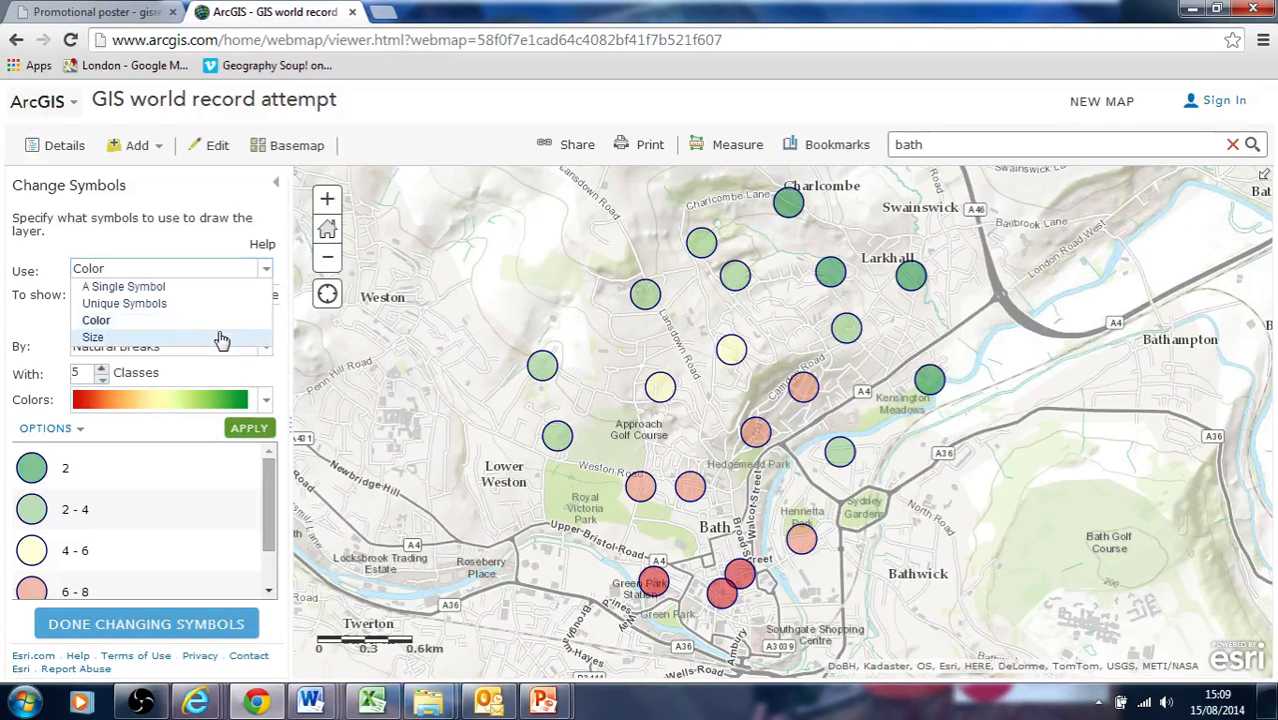
left_click(222, 340)
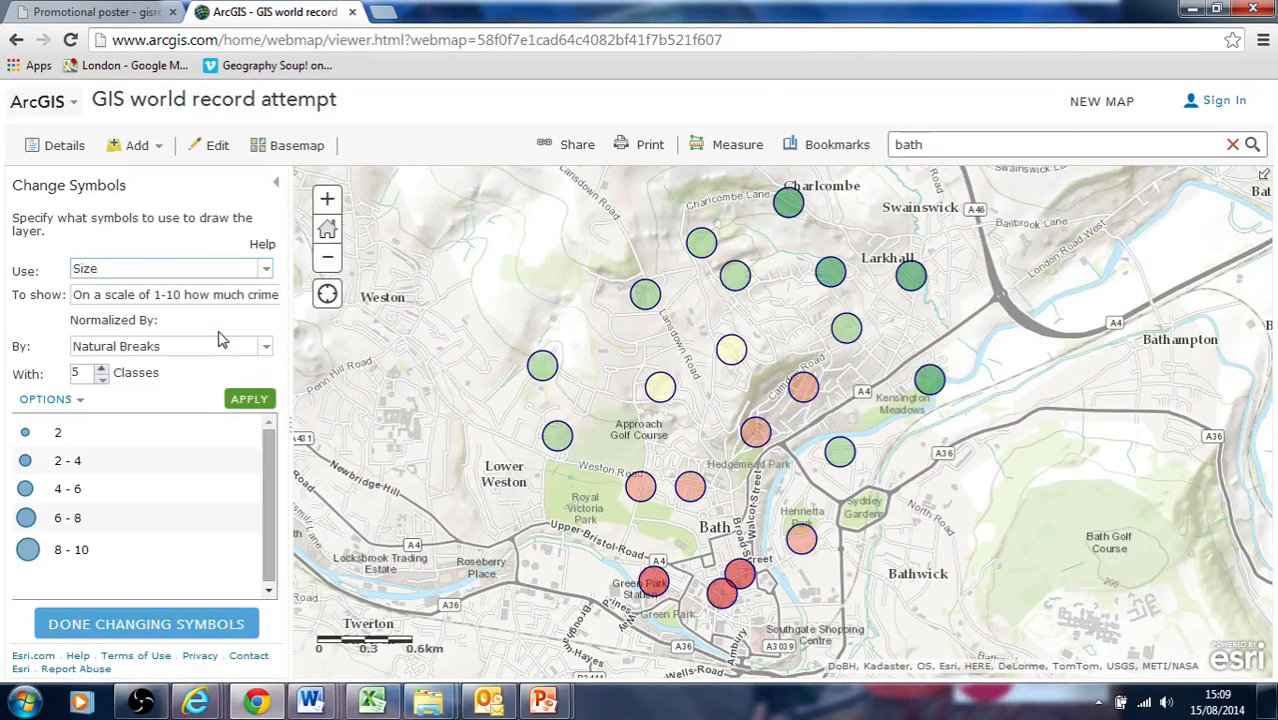
left_click(252, 400)
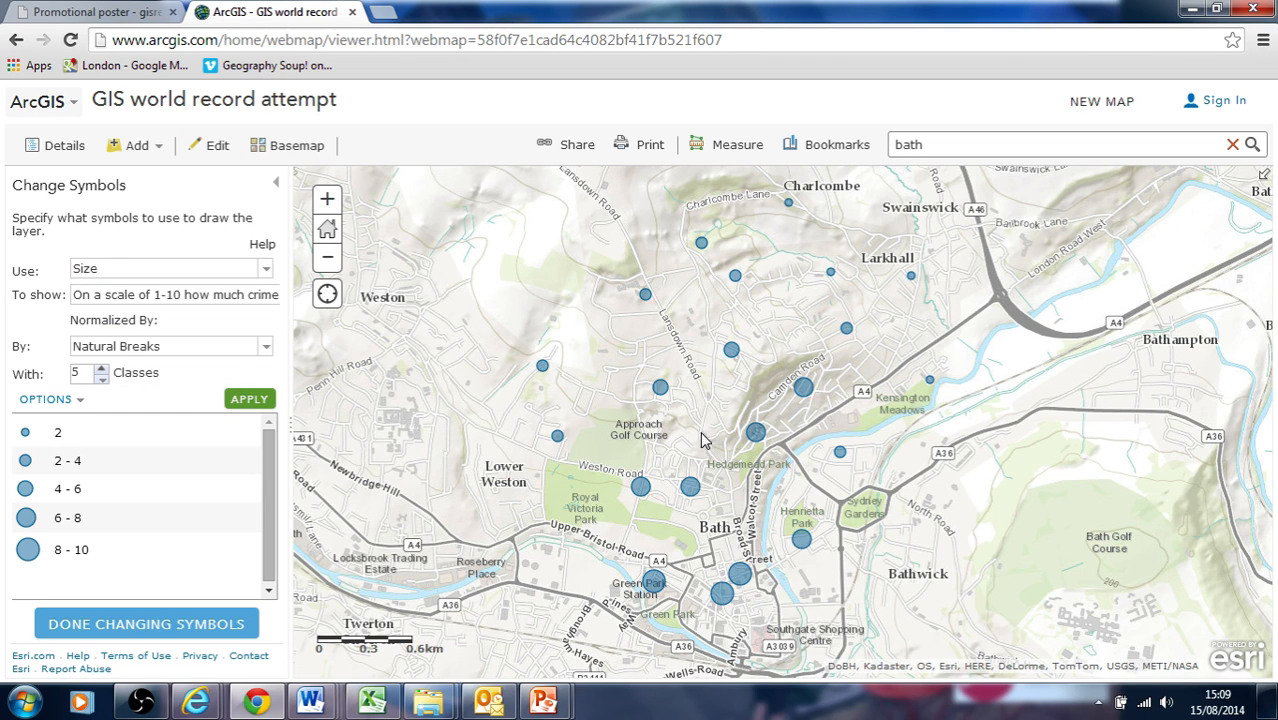
Check the perceived crime ratings in the pop-ups of the point near Charlcombe and a large one in central Bath
left_click(790, 202)
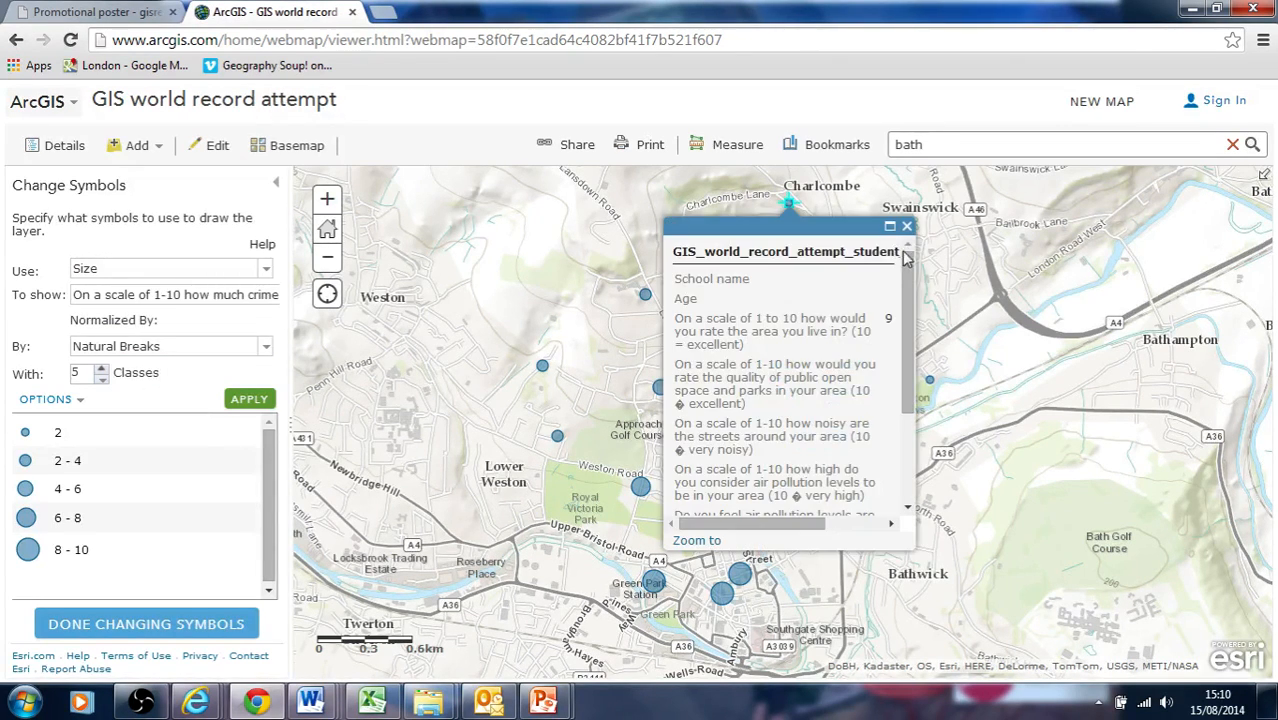
left_click_drag(904, 254, 884, 436)
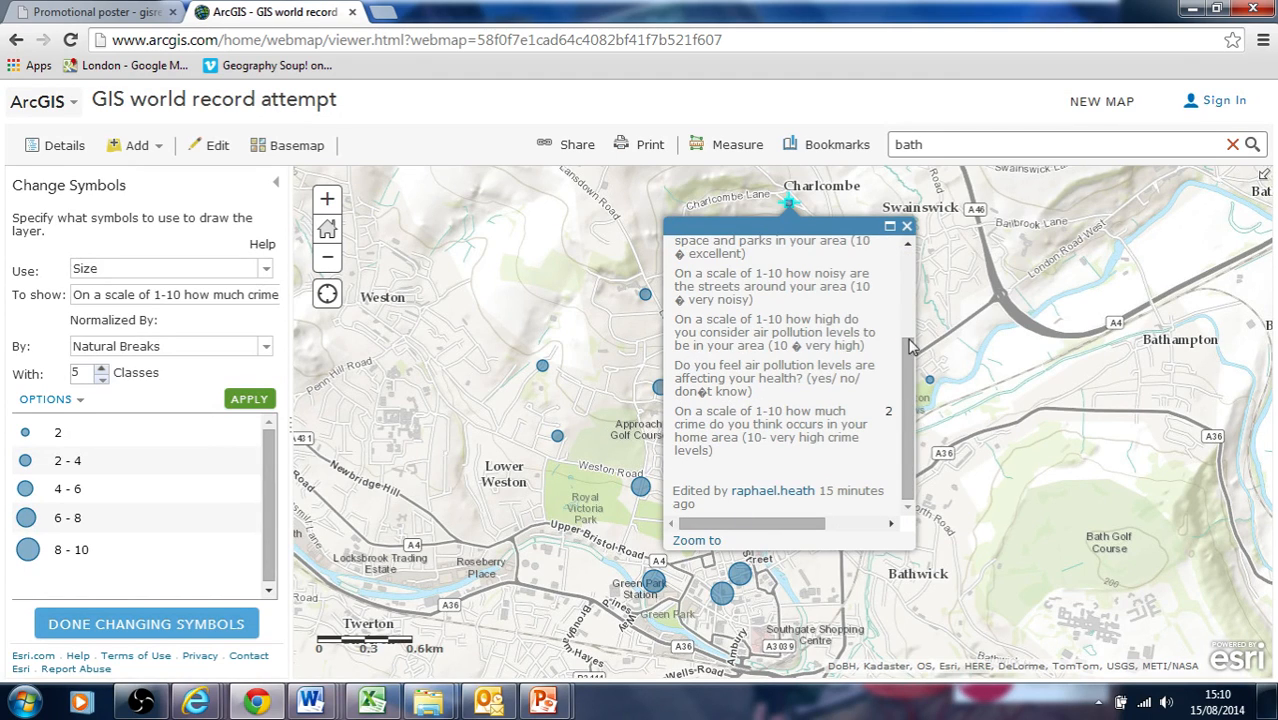
left_click(906, 226)
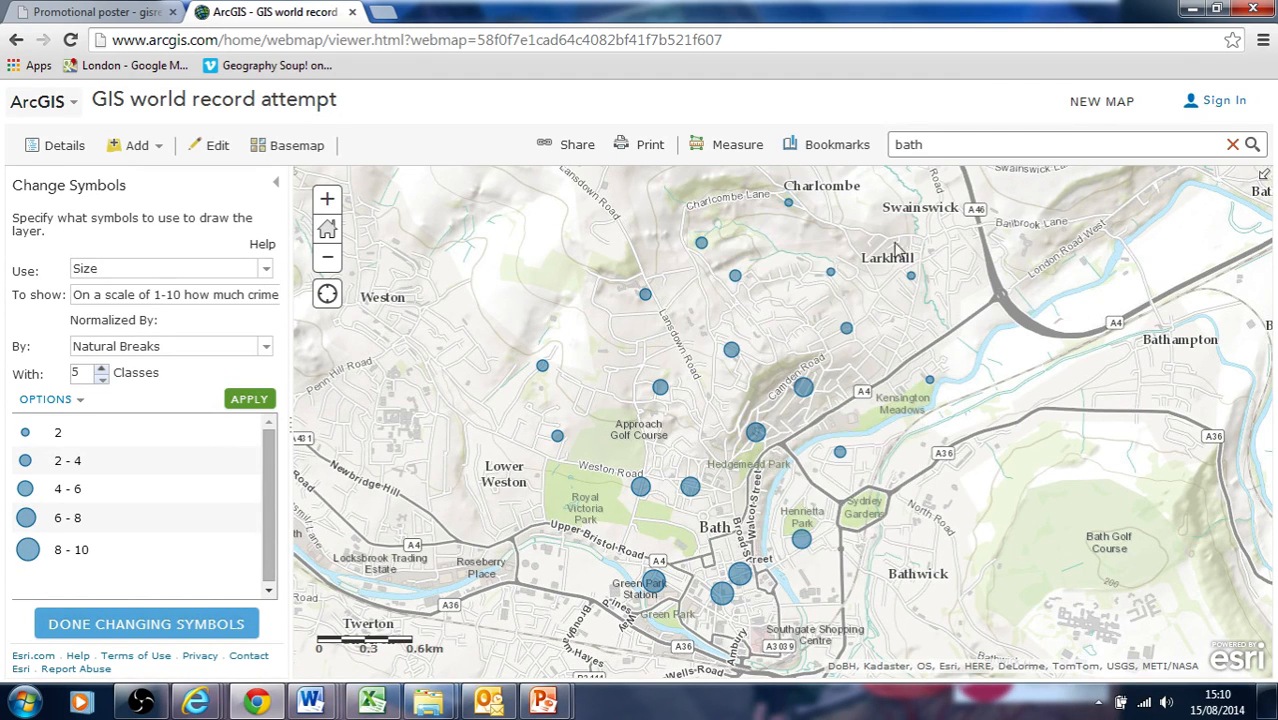
left_click(740, 577)
left_click_drag(853, 400, 827, 514)
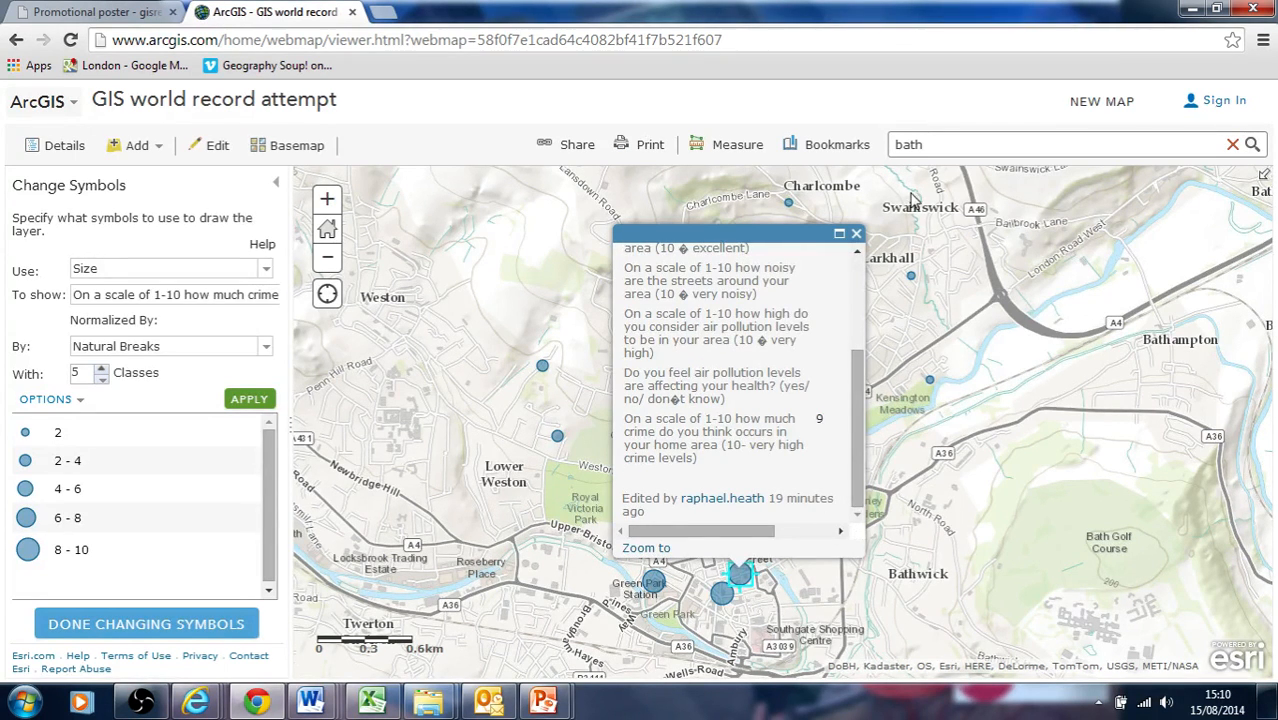
left_click(856, 234)
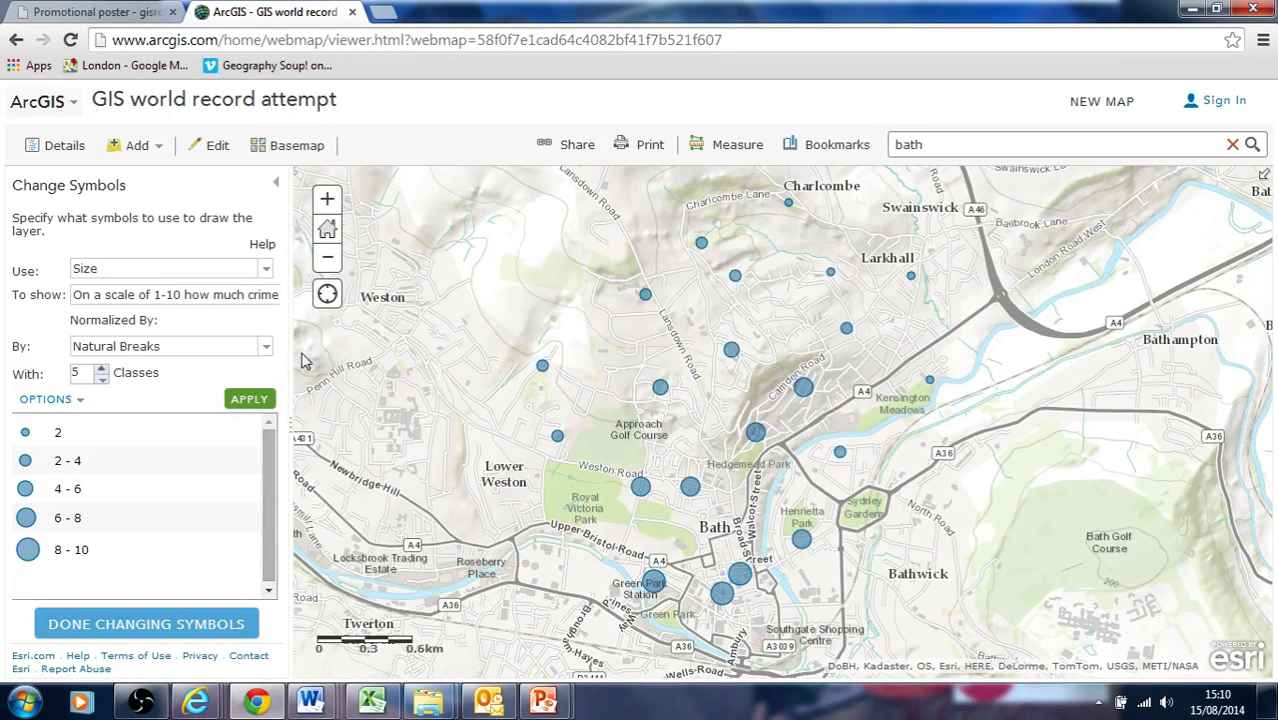
Set the end size of all the graduated symbols to 52 px and apply the change
left_click(80, 400)
left_click(84, 418)
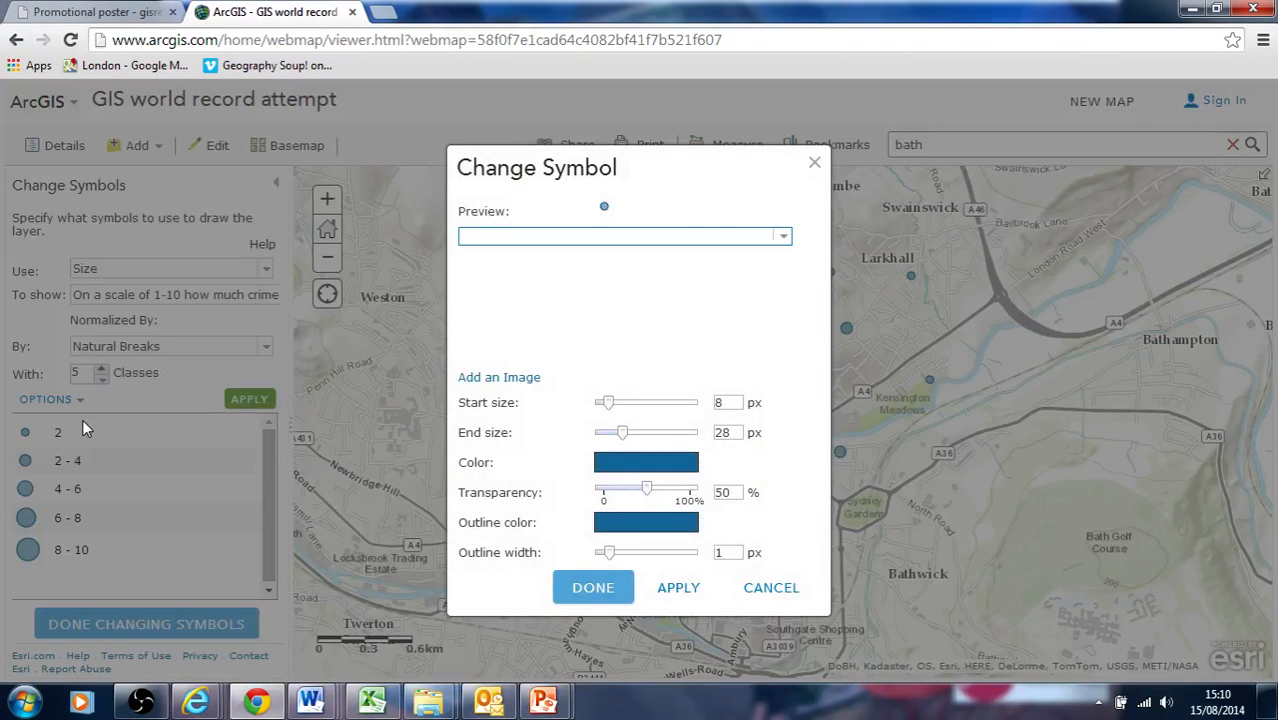
left_click_drag(588, 158, 337, 127)
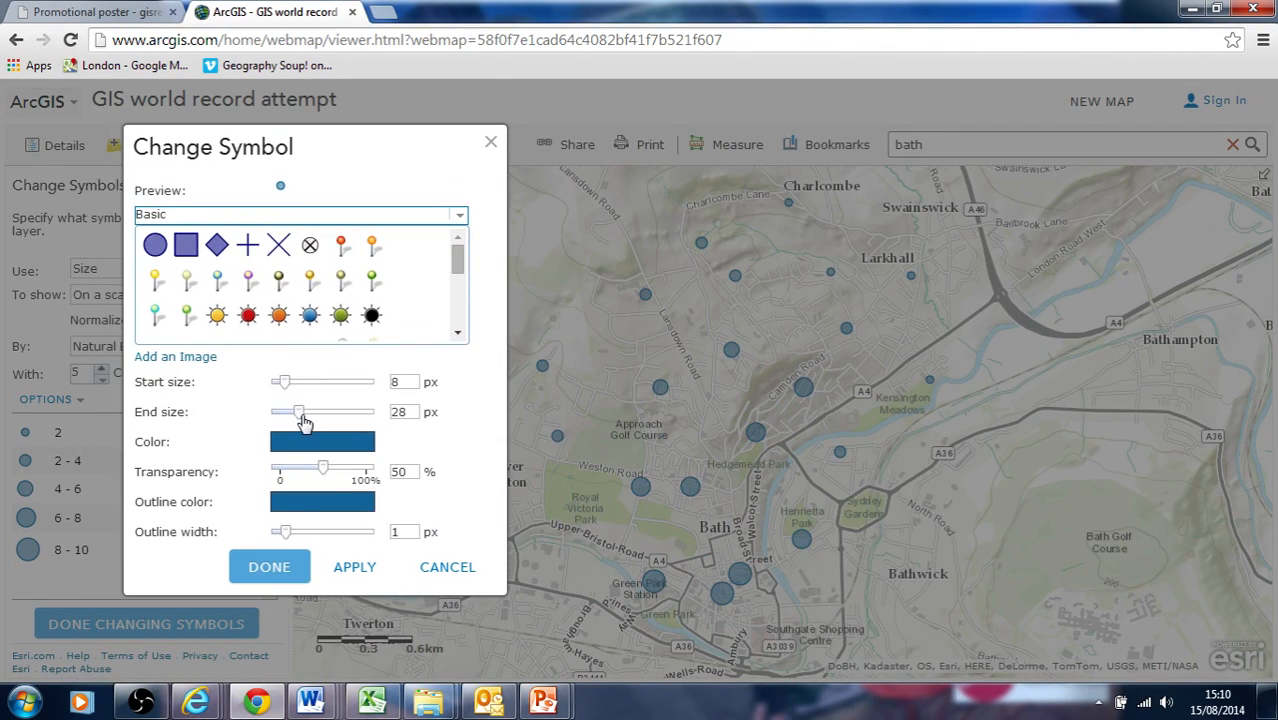
left_click_drag(302, 413, 320, 413)
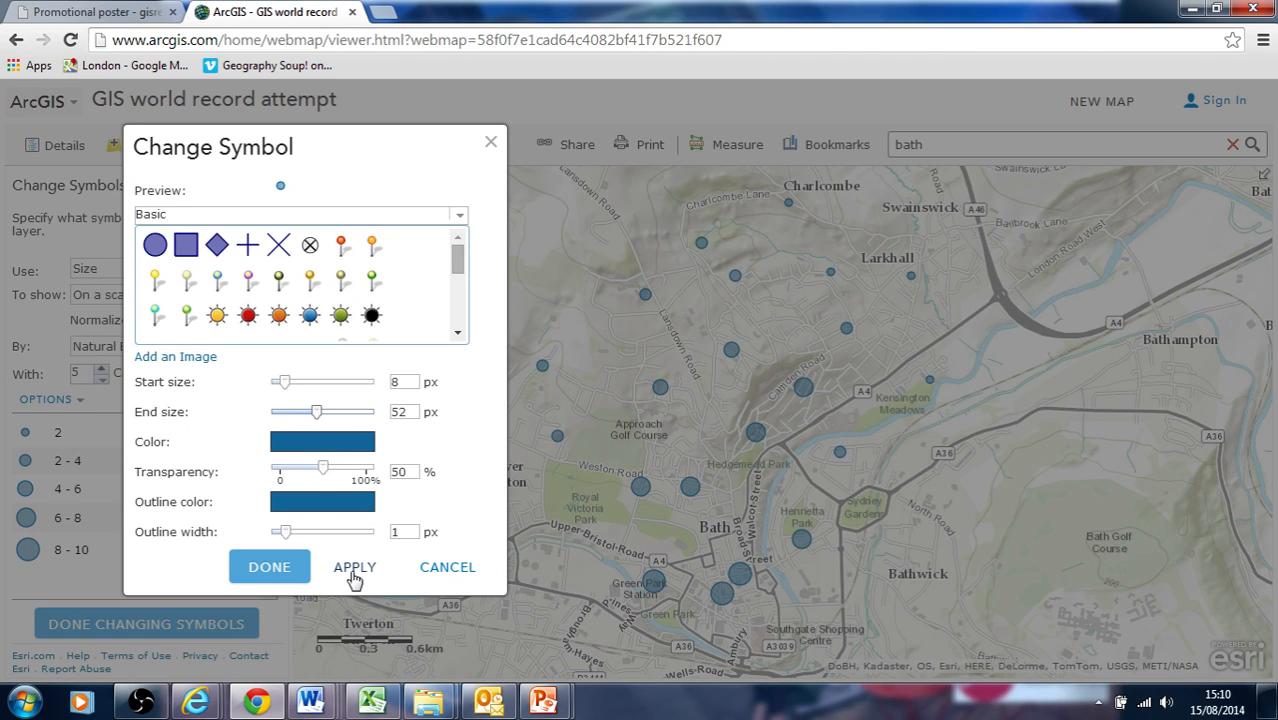
left_click(355, 577)
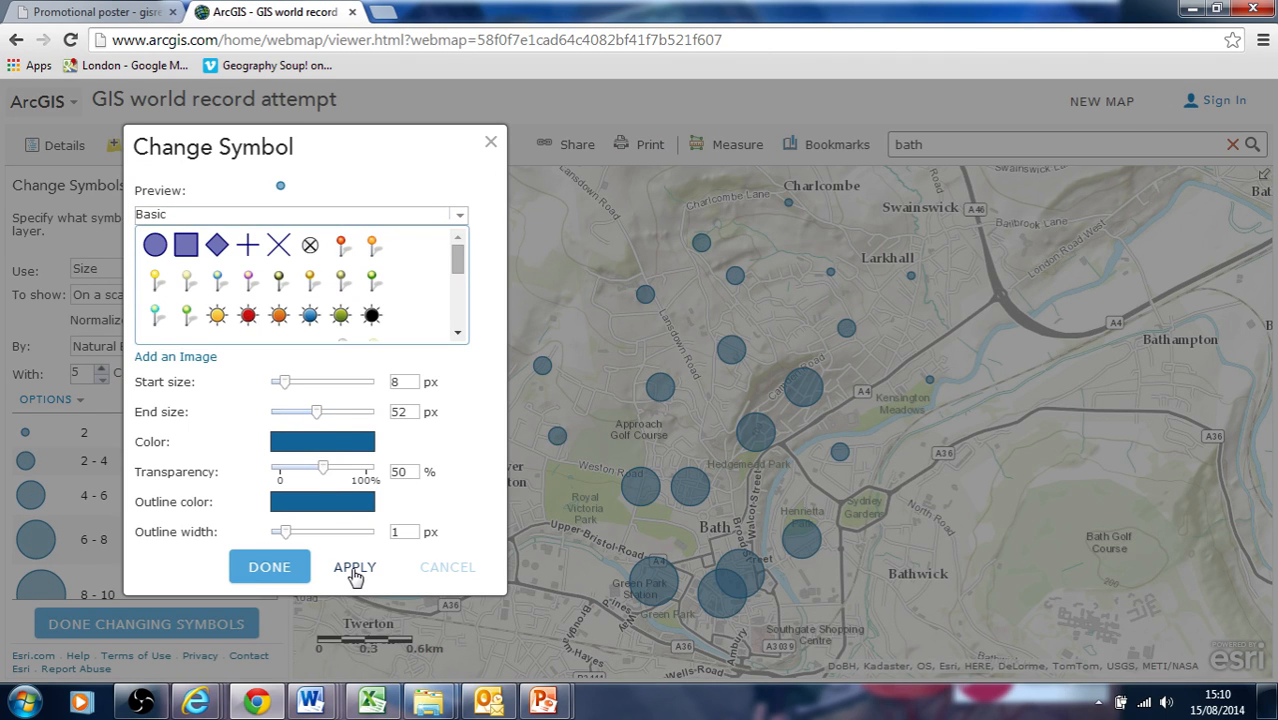
left_click(288, 578)
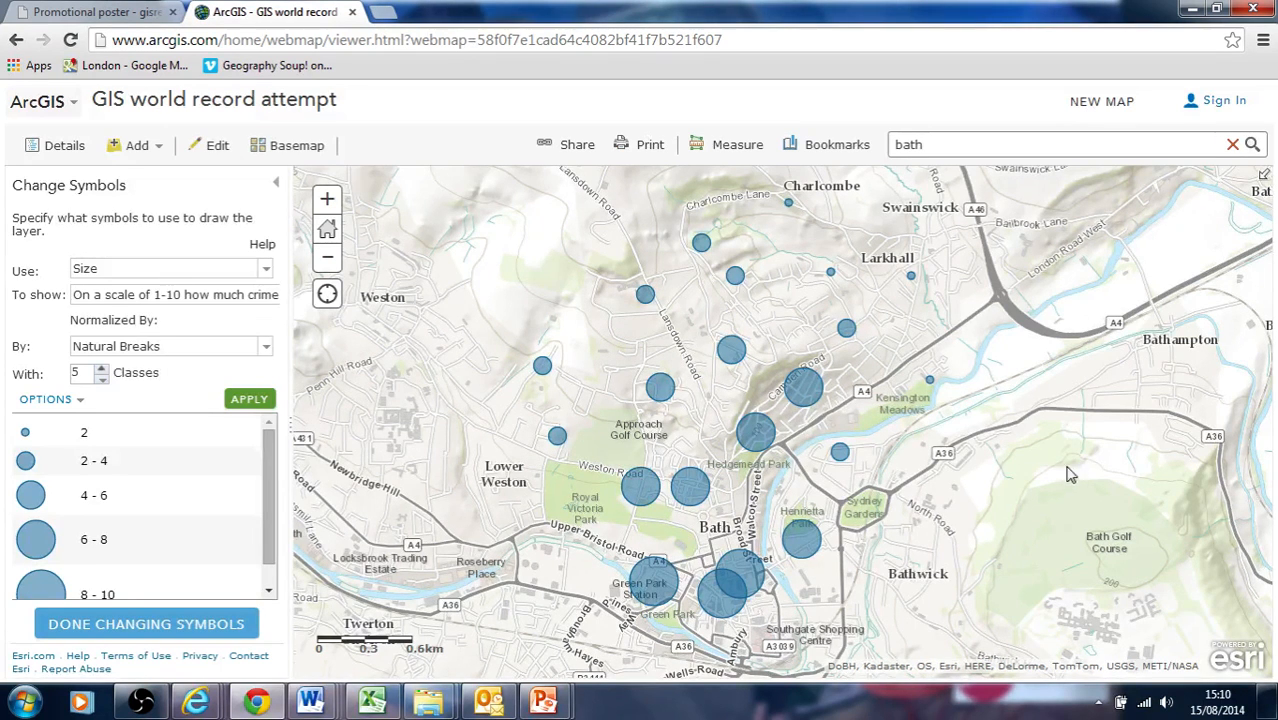
Switch the perceived crime symbols back to Color and apply the change to the map
scroll(700, 403, "up", 2)
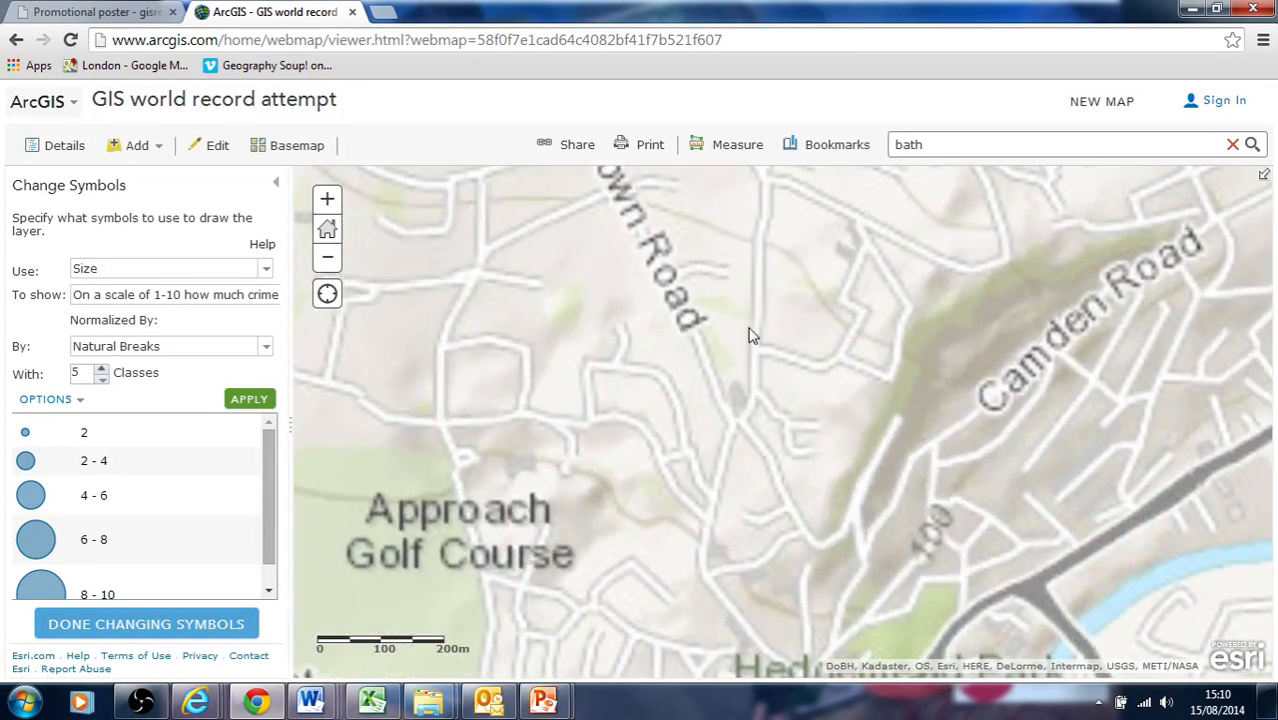
scroll(820, 450, "down", 2)
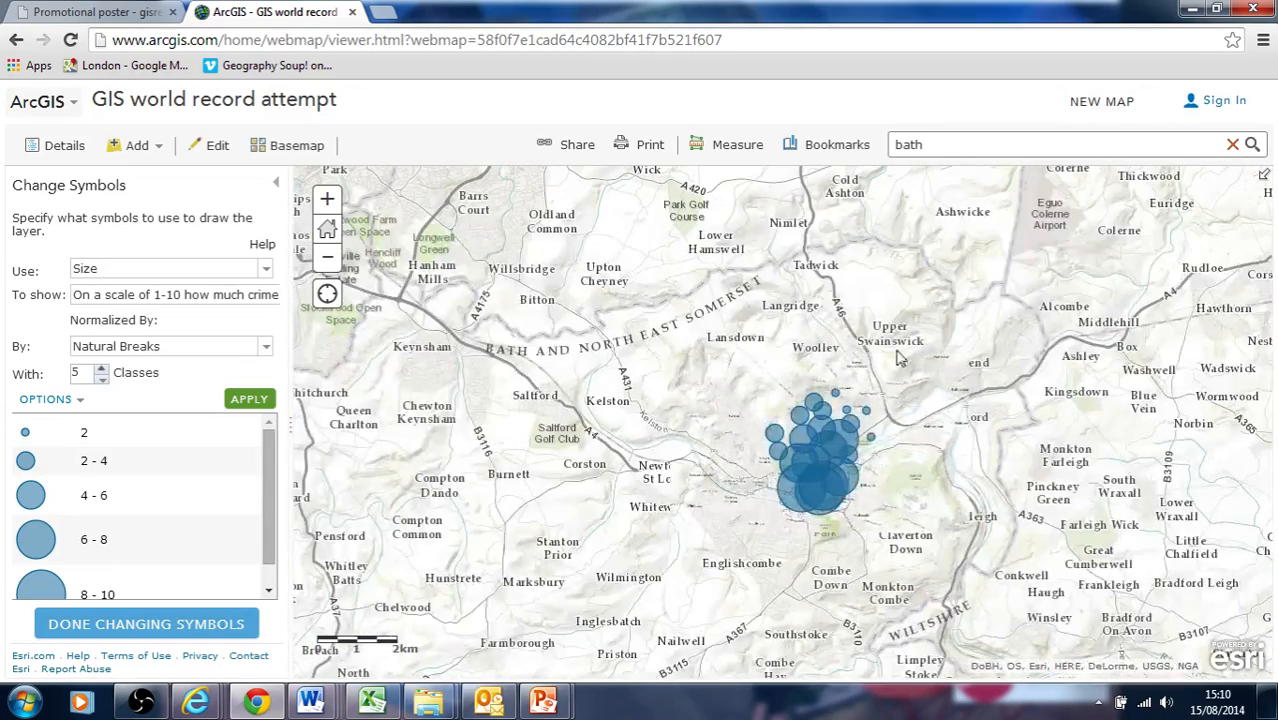
left_click_drag(571, 465, 399, 434)
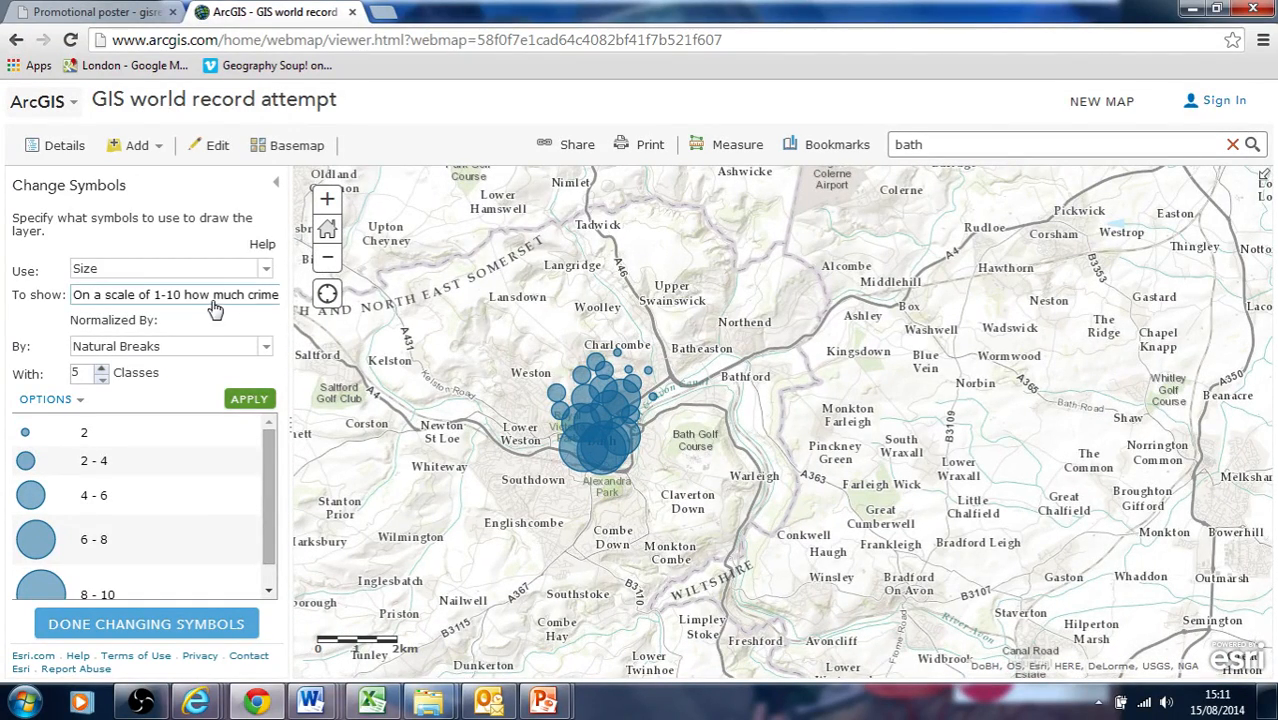
left_click(265, 270)
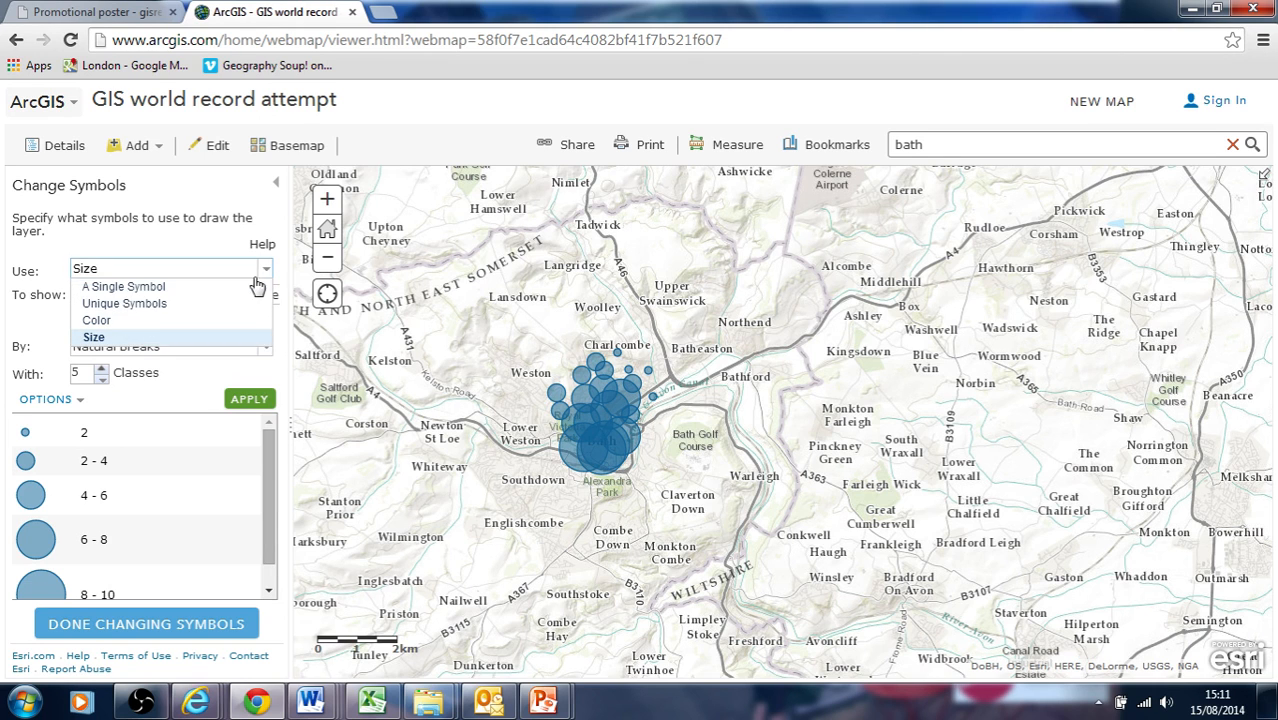
left_click(225, 321)
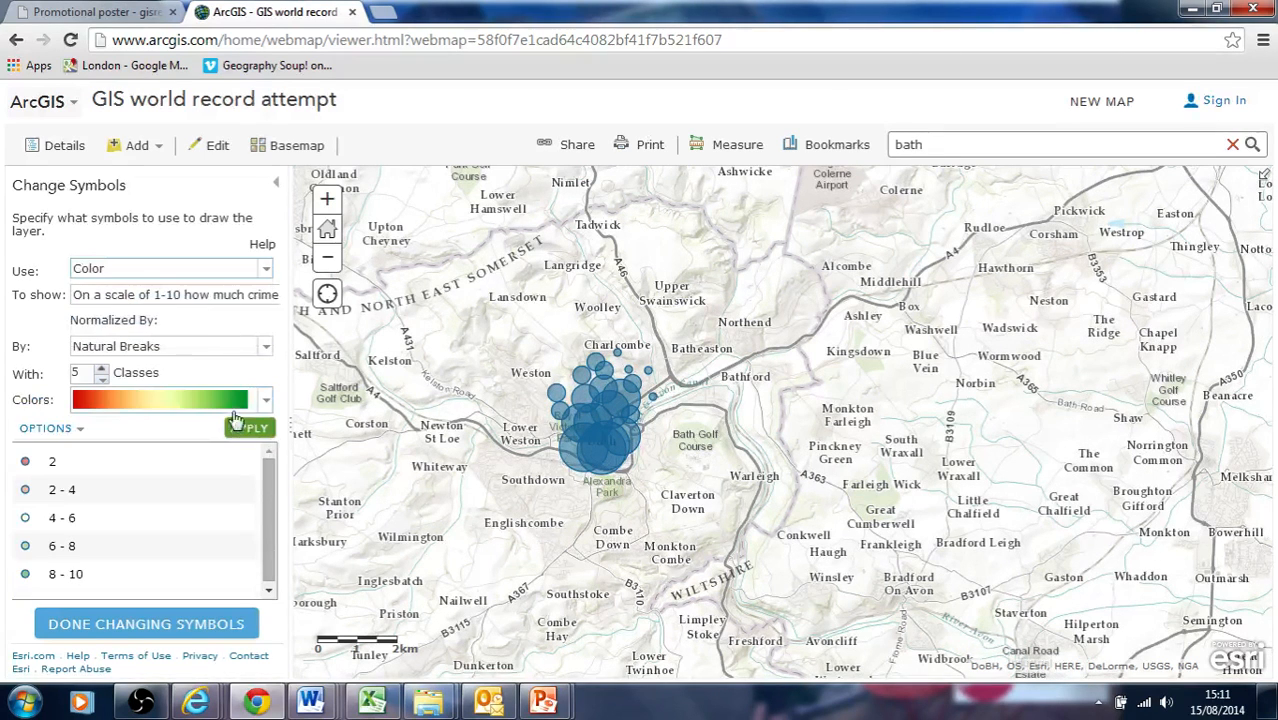
left_click(256, 434)
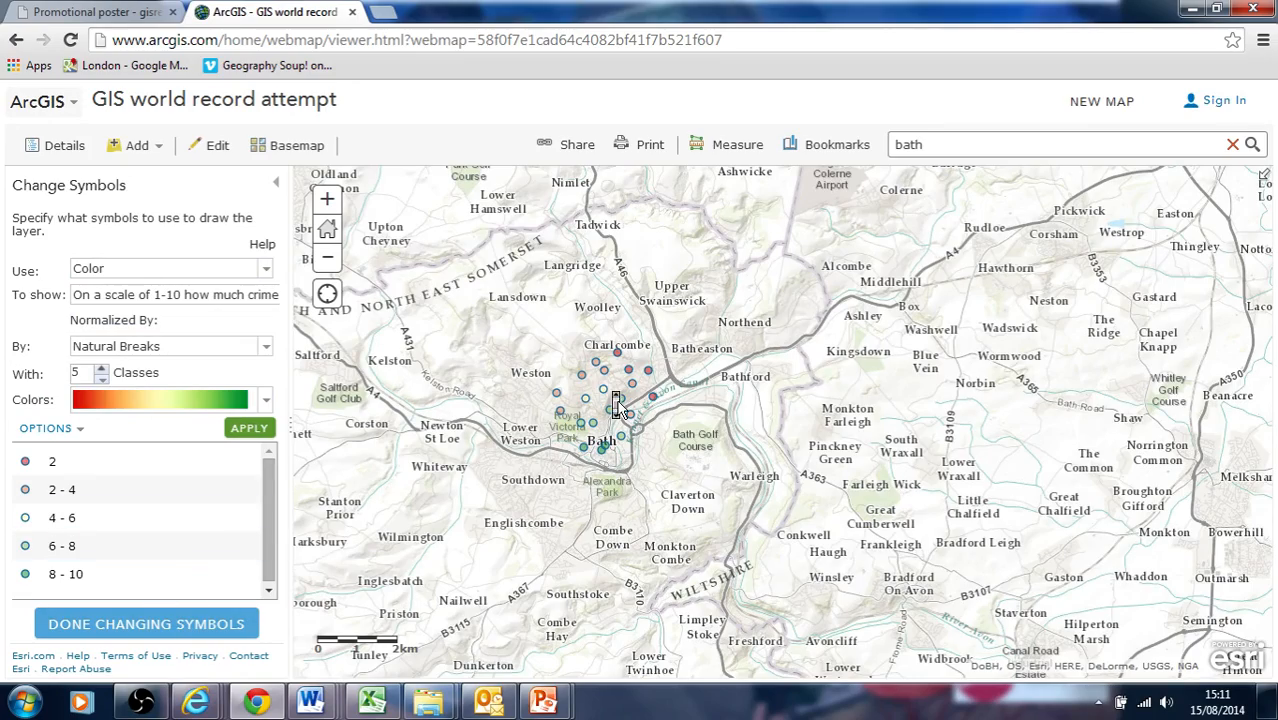
scroll(617, 405, "up", 2)
scroll(617, 405, "down", 3)
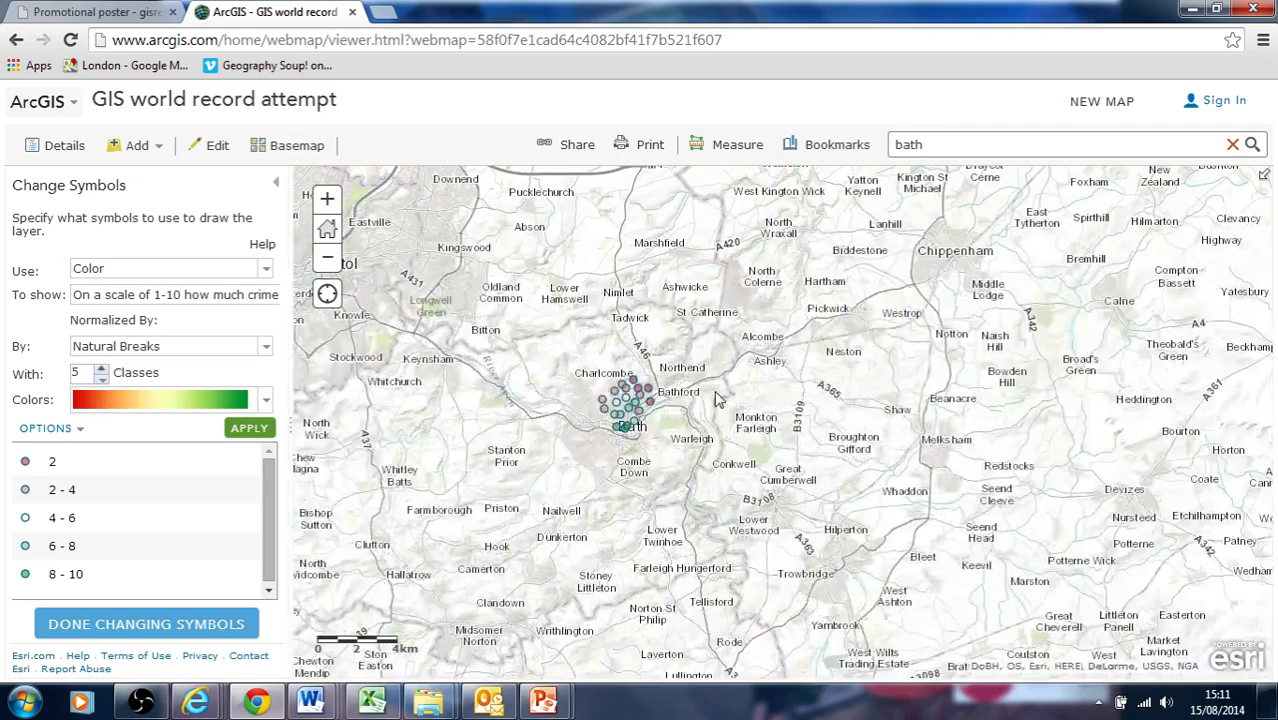
left_click_drag(808, 410, 749, 488)
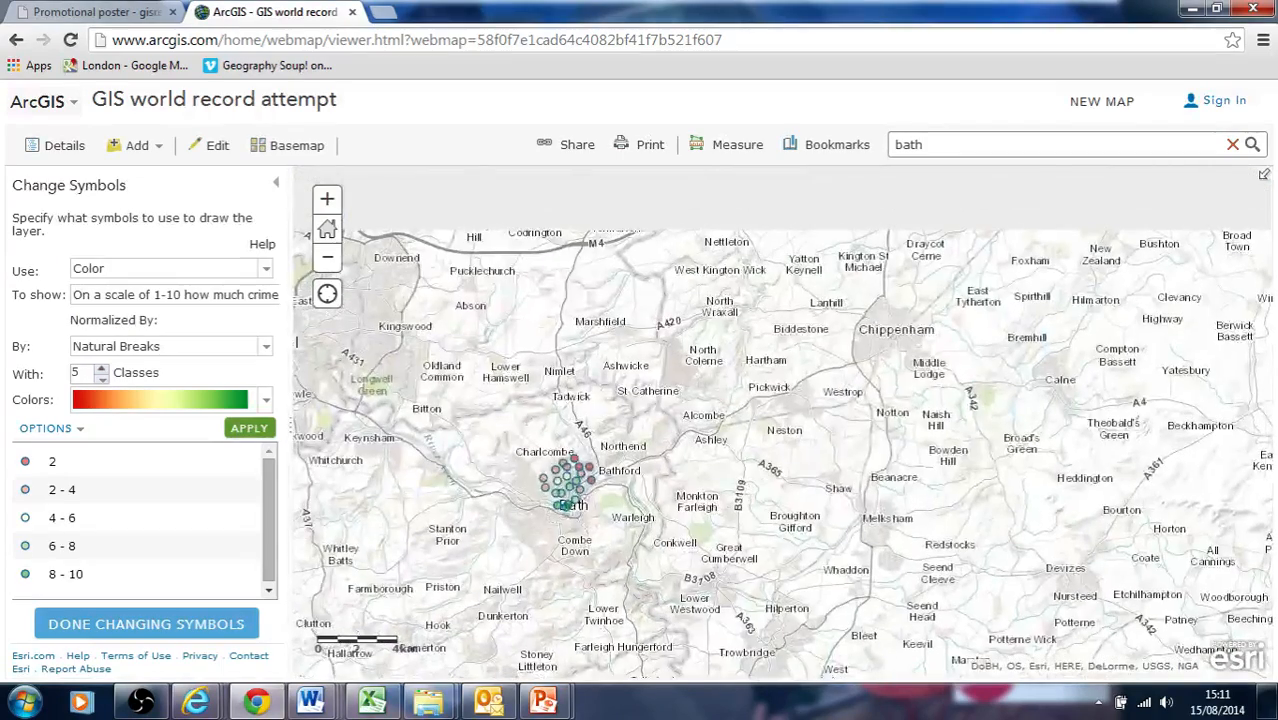
left_click(77, 430)
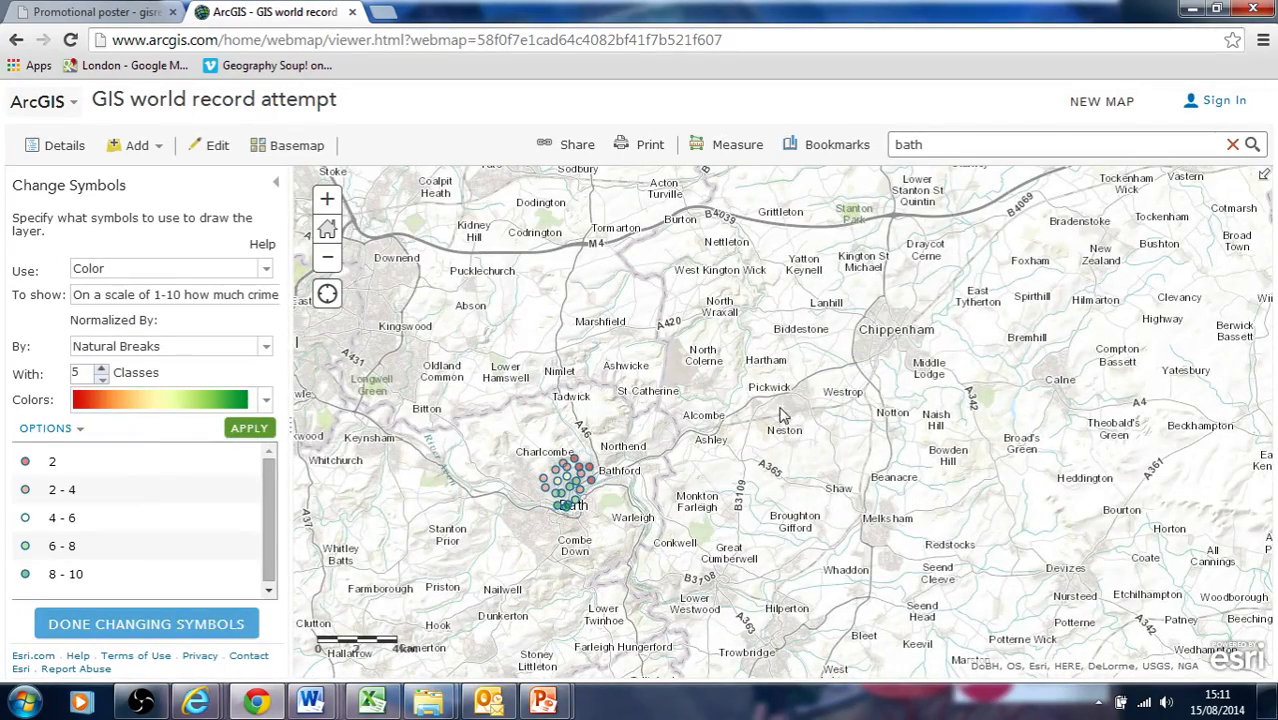
scroll(618, 511, "up", 2)
left_click_drag(586, 470, 1004, 457)
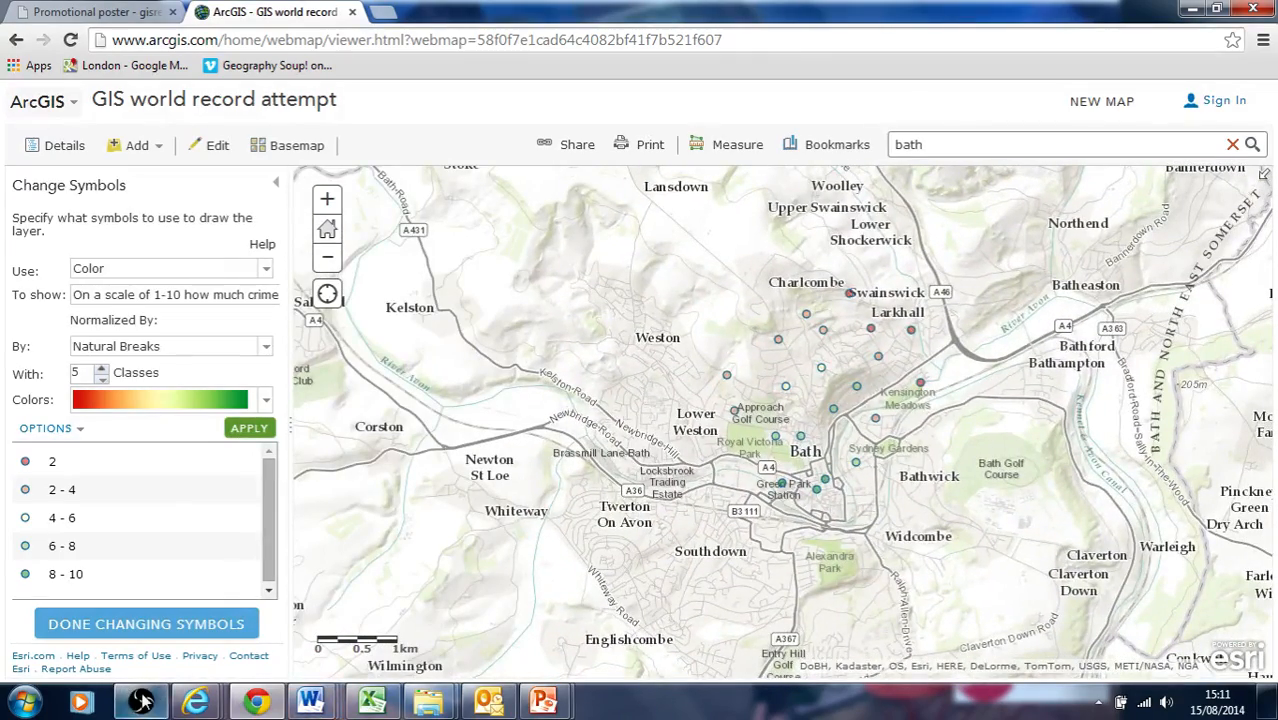
Switch to the gisrecord2014.jimdo.com site and open its Home page
left_click(70, 10)
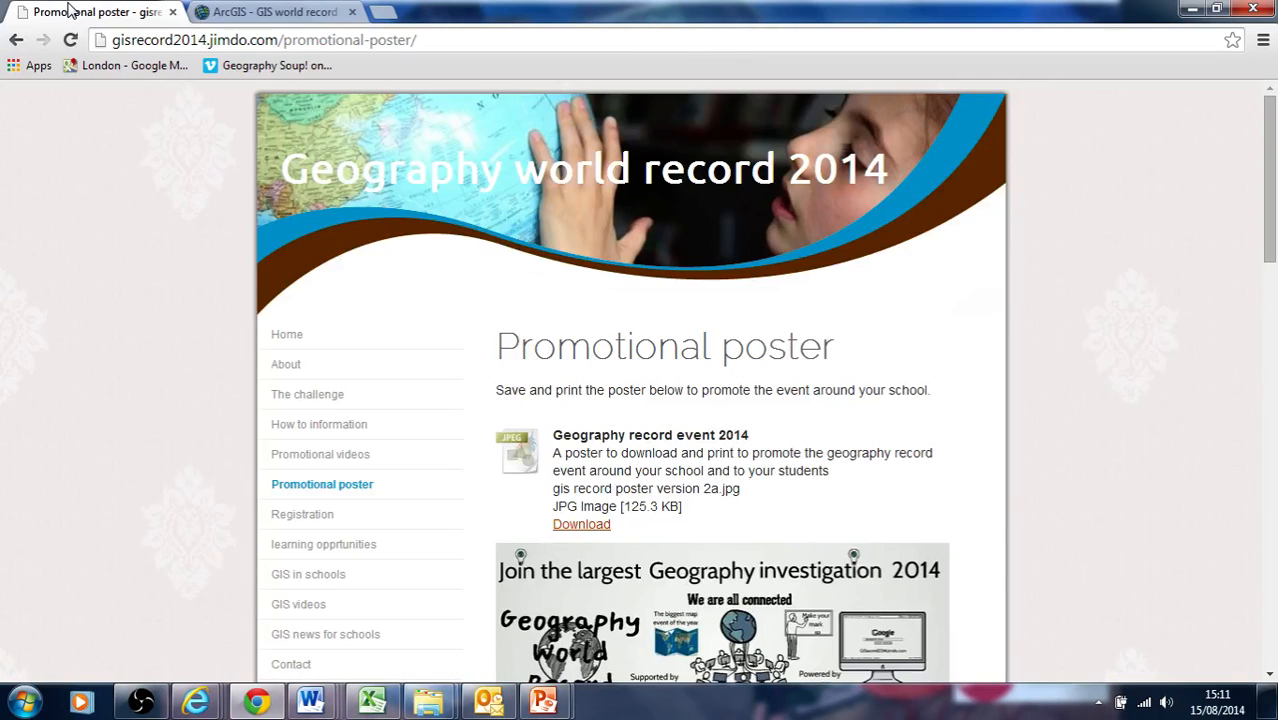
left_click(293, 337)
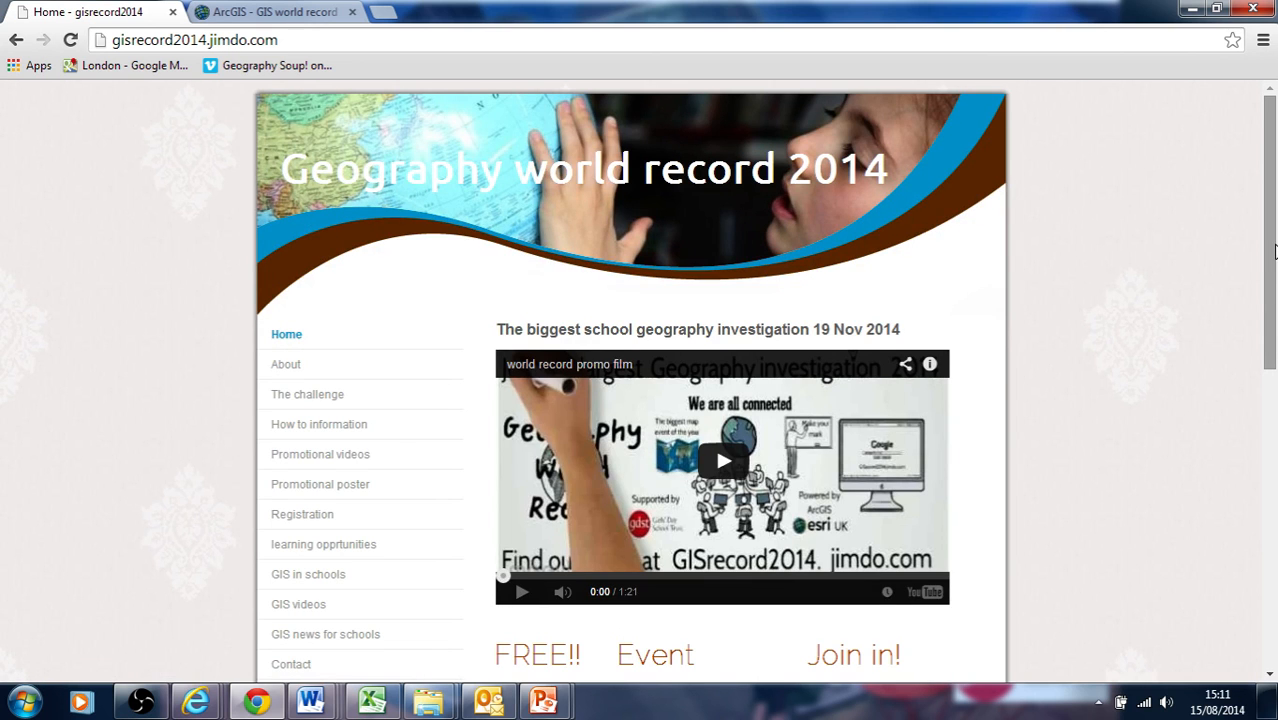
mouse_move(1272, 247)
left_mouse_down()
mouse_move(1273, 362)
mouse_move(1270, 241)
left_mouse_up()
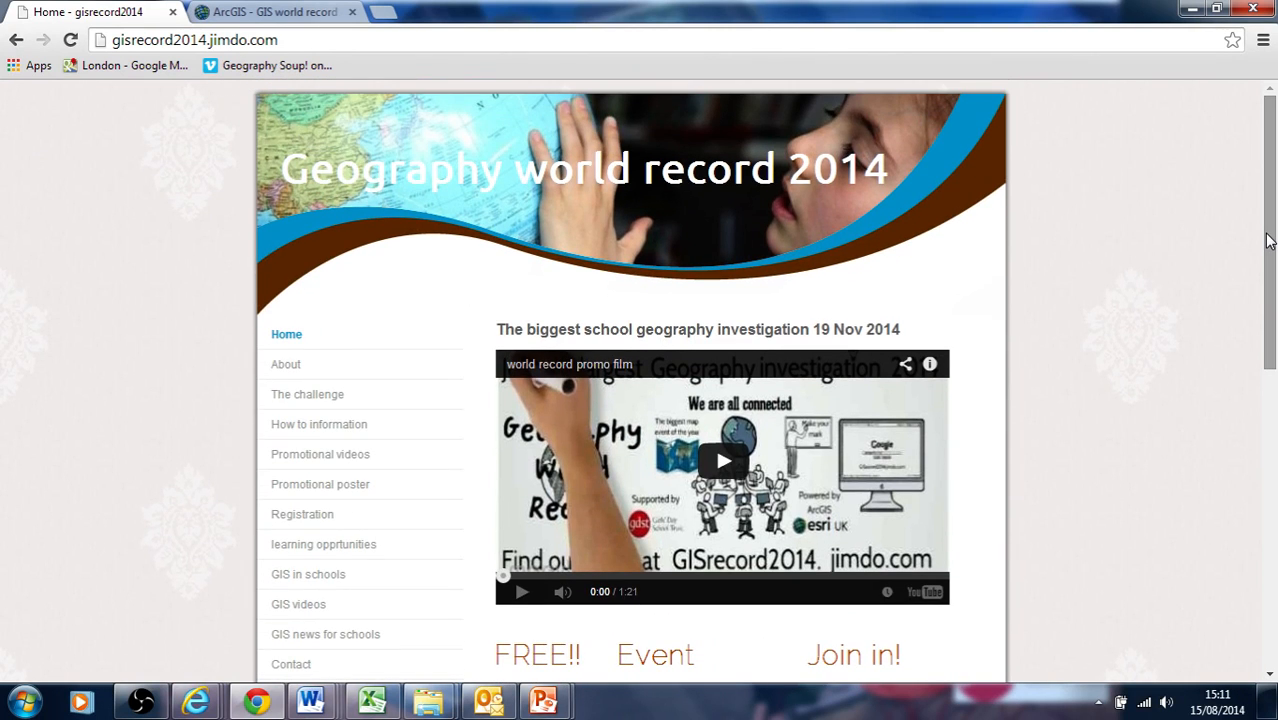